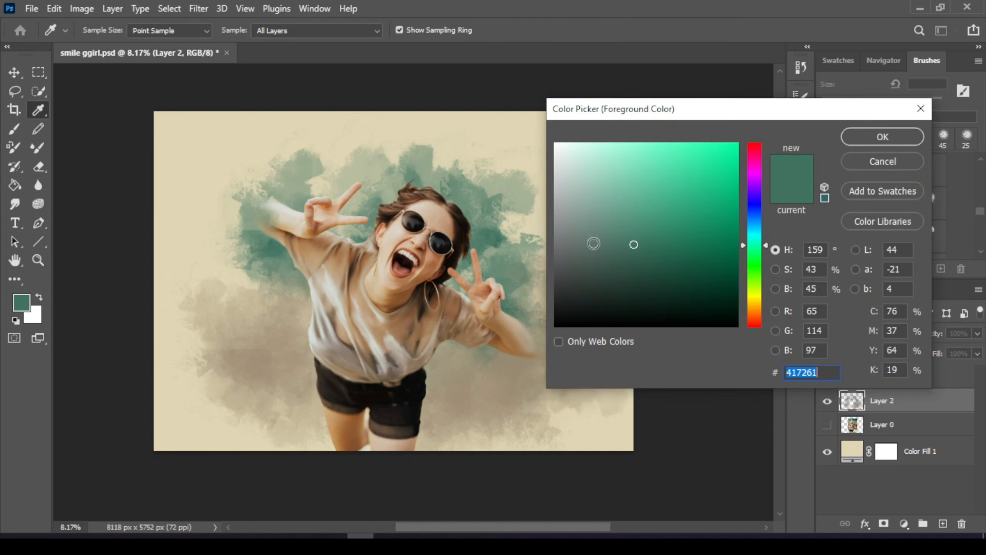
- Set the foreground colour to dark green #0f3c2c and brush it along the background's top edge and upper corners, raising the flow to 54%
left_click(615, 217)
left_click(694, 284)
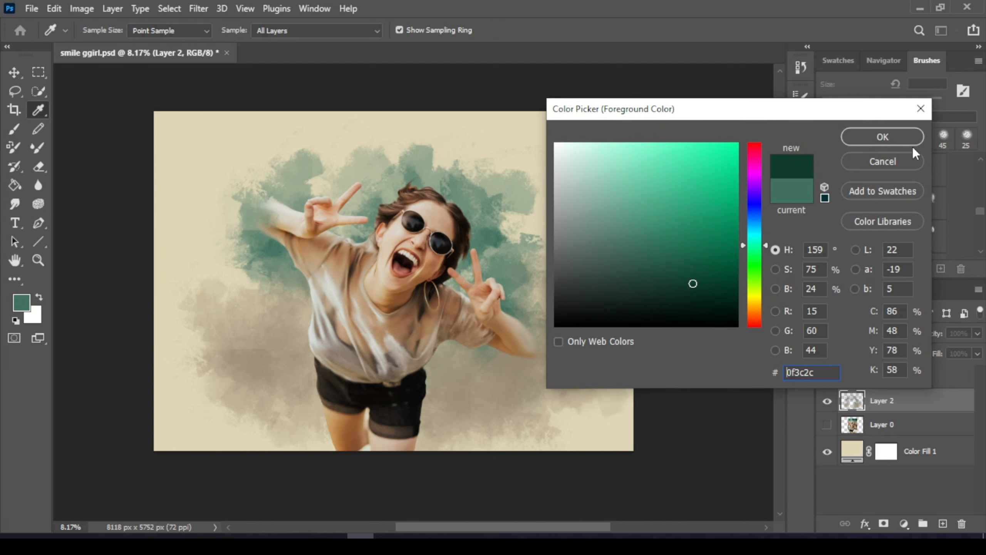
left_click(911, 141)
key("b")
mouse_move(219, 151)
left_mouse_down()
mouse_move(193, 129)
mouse_move(160, 146)
mouse_move(122, 191)
mouse_move(139, 161)
mouse_move(214, 113)
left_mouse_up()
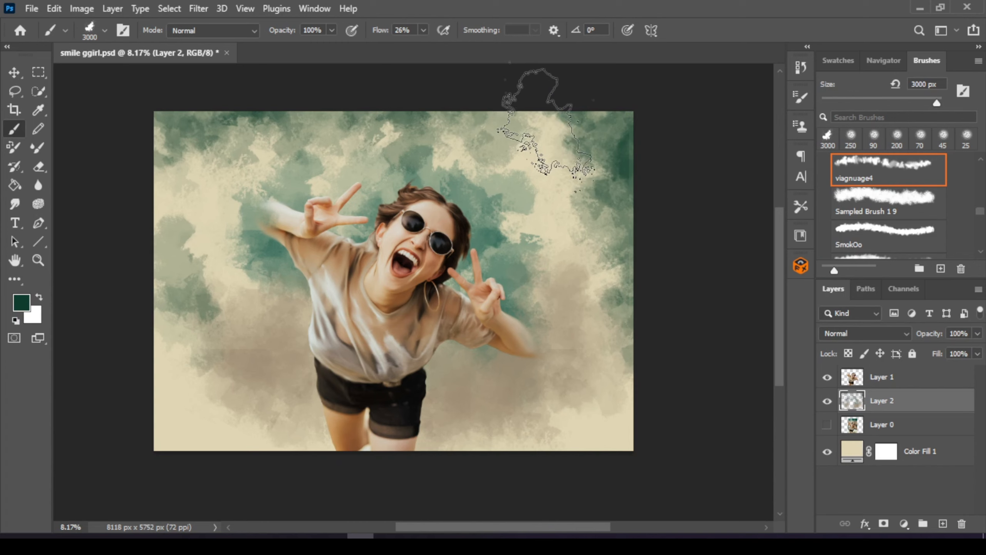
mouse_move(544, 125)
left_mouse_down()
mouse_move(577, 155)
mouse_move(613, 158)
left_mouse_up()
mouse_move(608, 118)
left_mouse_down()
mouse_move(649, 134)
mouse_move(604, 115)
left_mouse_up()
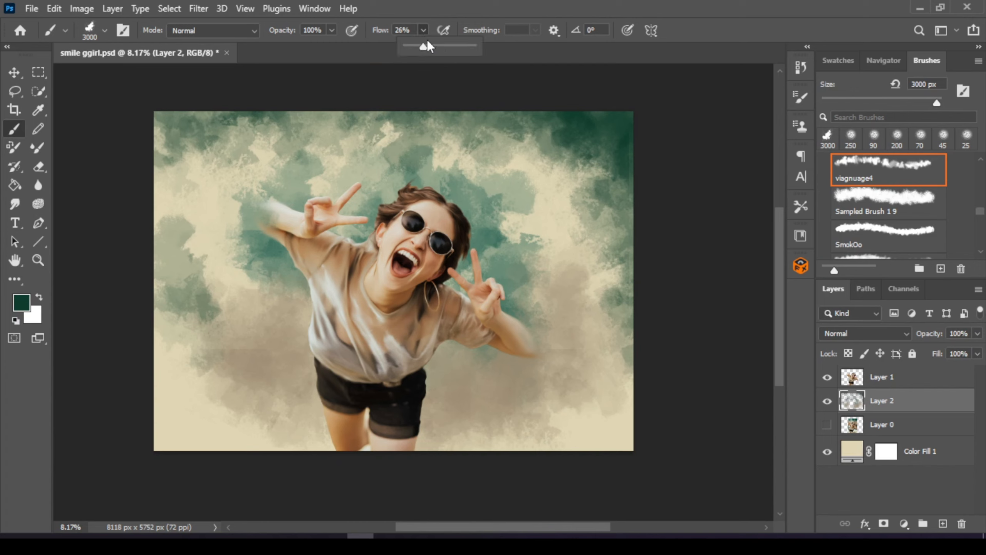
mouse_move(279, 101)
left_mouse_down()
mouse_move(122, 230)
mouse_move(152, 172)
mouse_move(130, 279)
mouse_move(139, 216)
mouse_move(211, 158)
mouse_move(266, 133)
mouse_move(410, 119)
left_mouse_up()
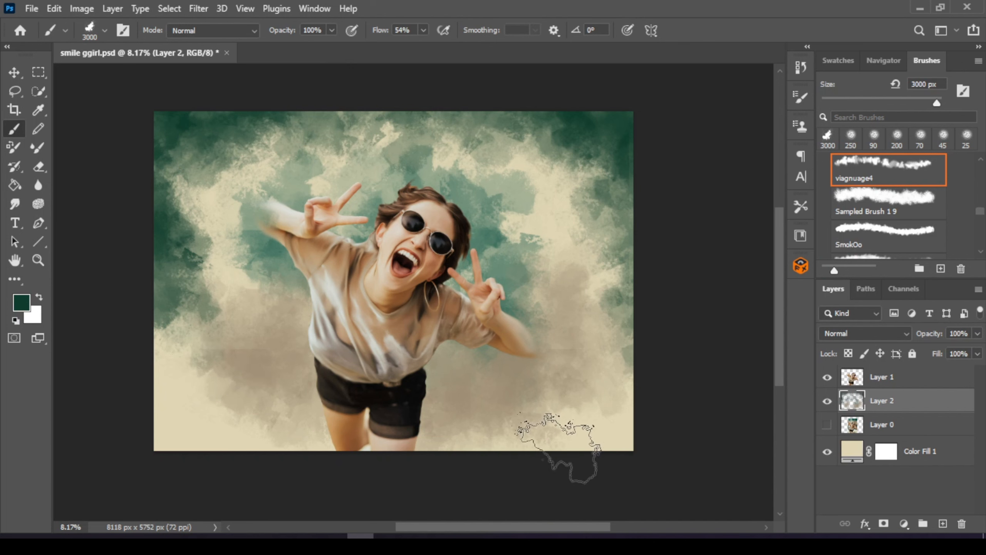
- Darken a sampled background brown to #746d61 and paint the image's bottom edge and lower corners, blending with sampled beige tones
left_click(477, 395, "alt")
left_click(21, 302)
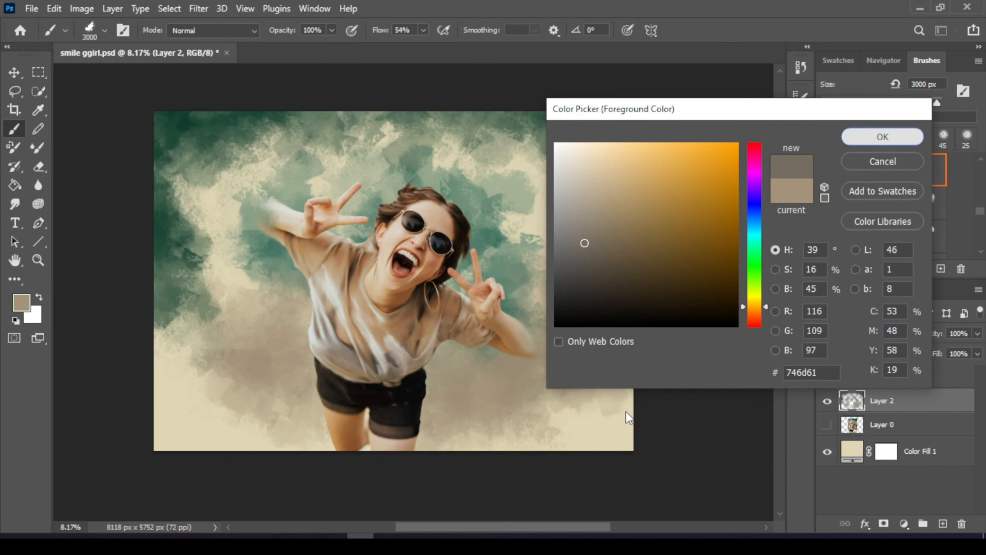
left_click(905, 144)
mouse_move(294, 457)
left_mouse_down()
mouse_move(105, 417)
mouse_move(186, 410)
mouse_move(217, 434)
left_mouse_up()
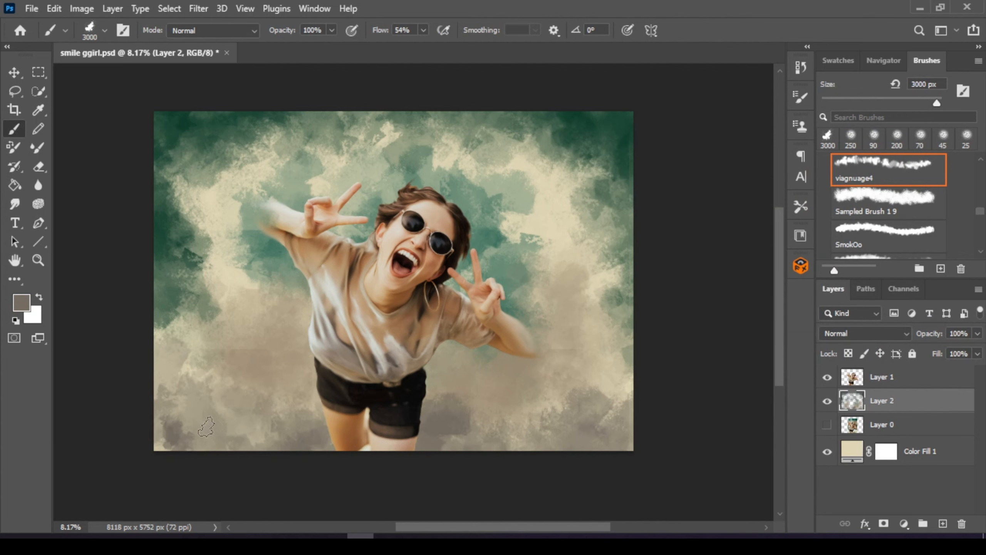
mouse_move(202, 432)
left_mouse_down()
mouse_move(301, 469)
mouse_move(321, 459)
mouse_move(409, 463)
left_mouse_up()
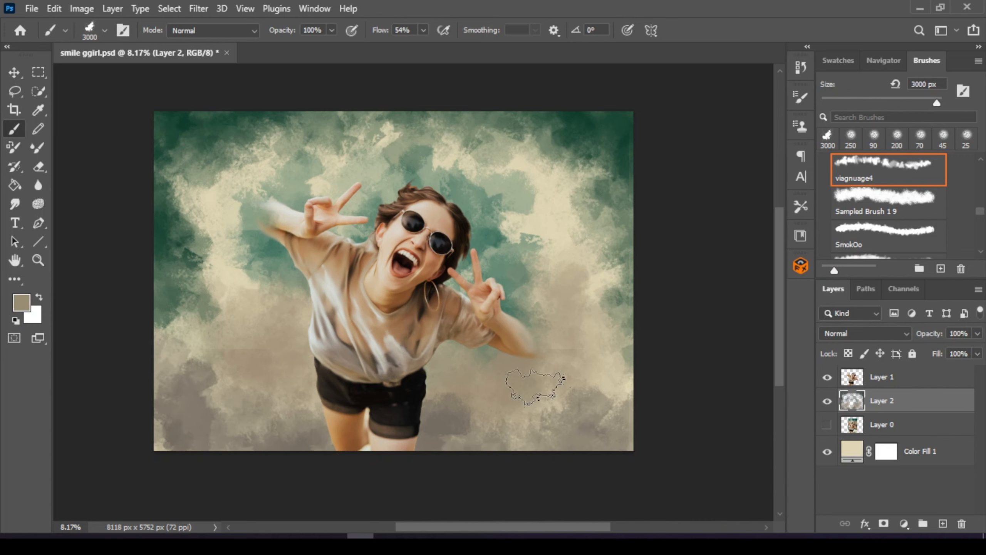
left_click_drag(535, 386, 614, 408)
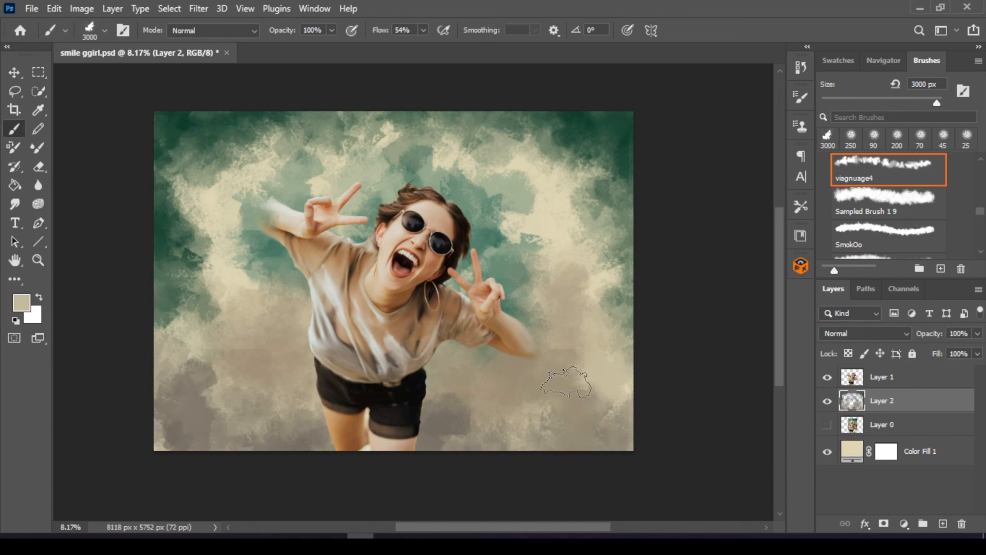
- Brush muted green #4e7b68 over the background around the woman's arms, shirt and waist
left_click_drag(530, 323, 534, 235)
mouse_move(521, 369)
left_mouse_down()
mouse_move(476, 390)
mouse_move(461, 359)
left_mouse_up()
mouse_move(368, 380)
left_mouse_down()
mouse_move(312, 357)
mouse_move(278, 266)
mouse_move(281, 212)
mouse_move(325, 203)
left_mouse_up()
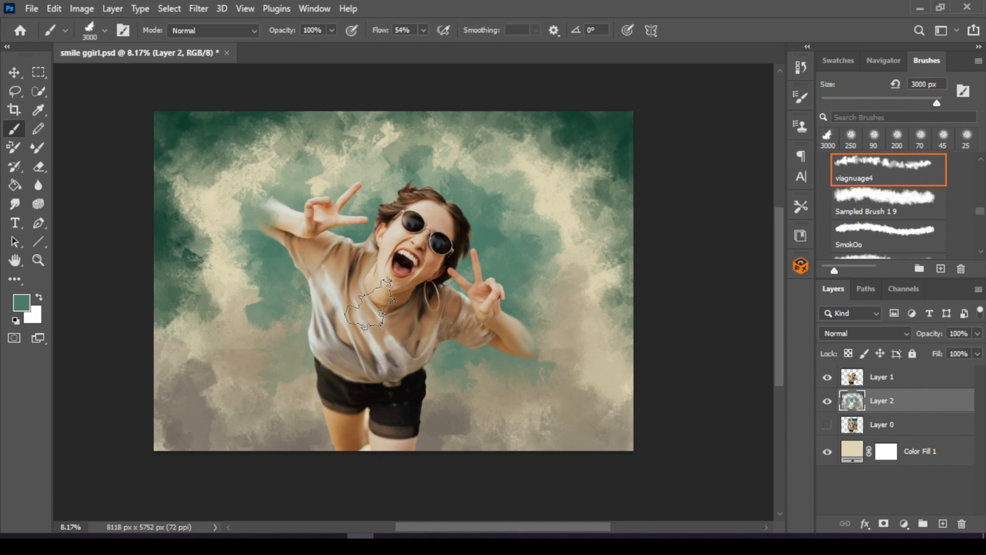
- Set the foreground to a lighter green and paint highlights on the background beside the waist, above the head and around the raised arm
left_click(22, 300)
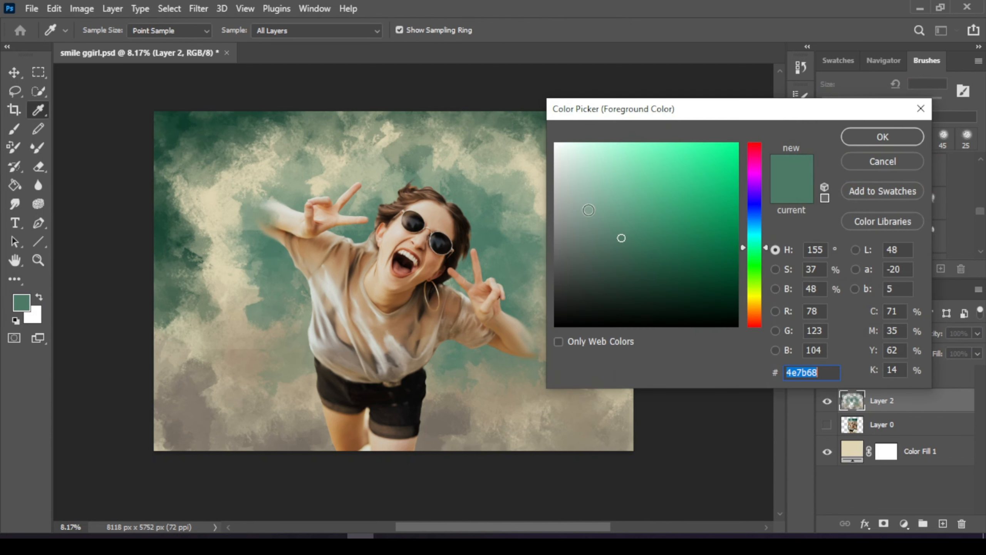
left_click(616, 197)
left_click(882, 137)
key("b")
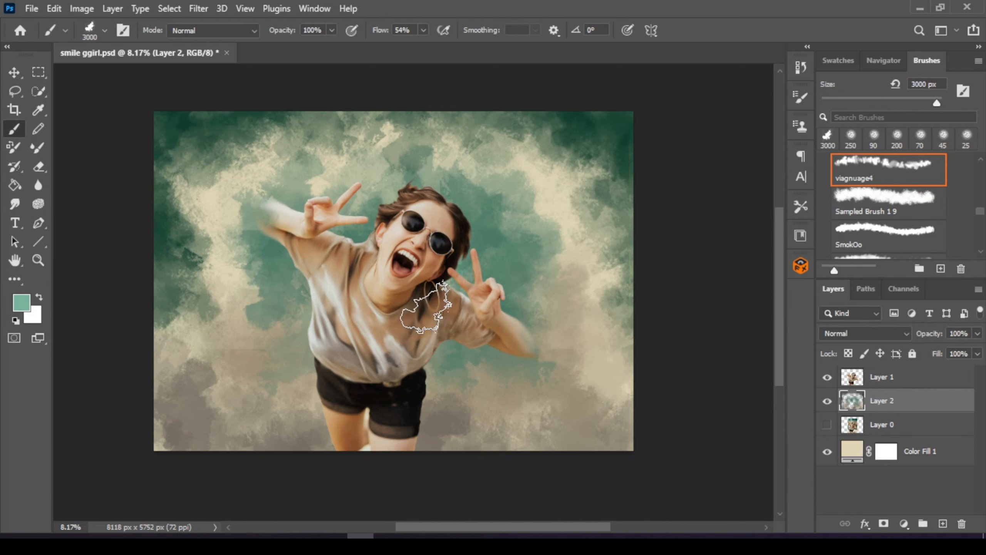
left_click(428, 371)
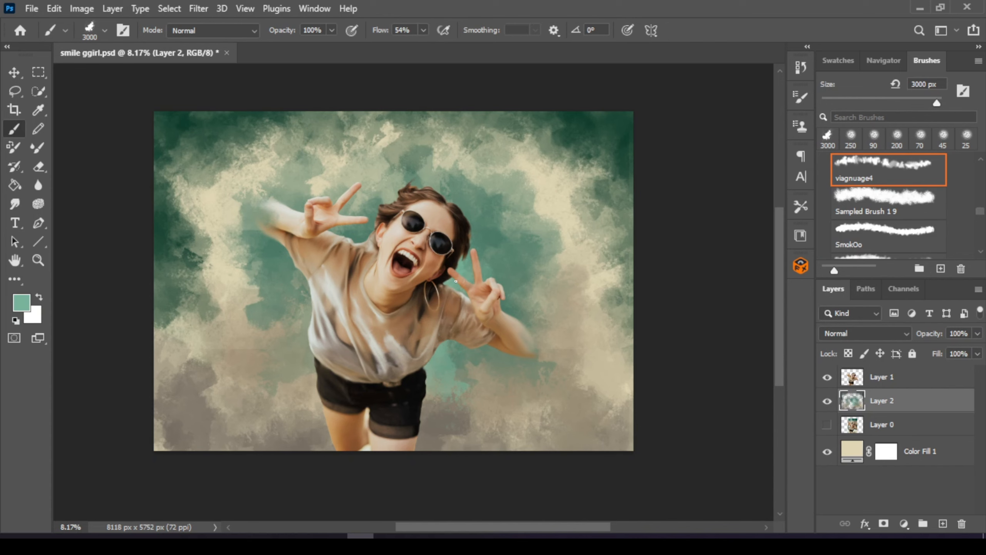
left_click_drag(386, 184, 257, 243)
left_click_drag(326, 229, 254, 236)
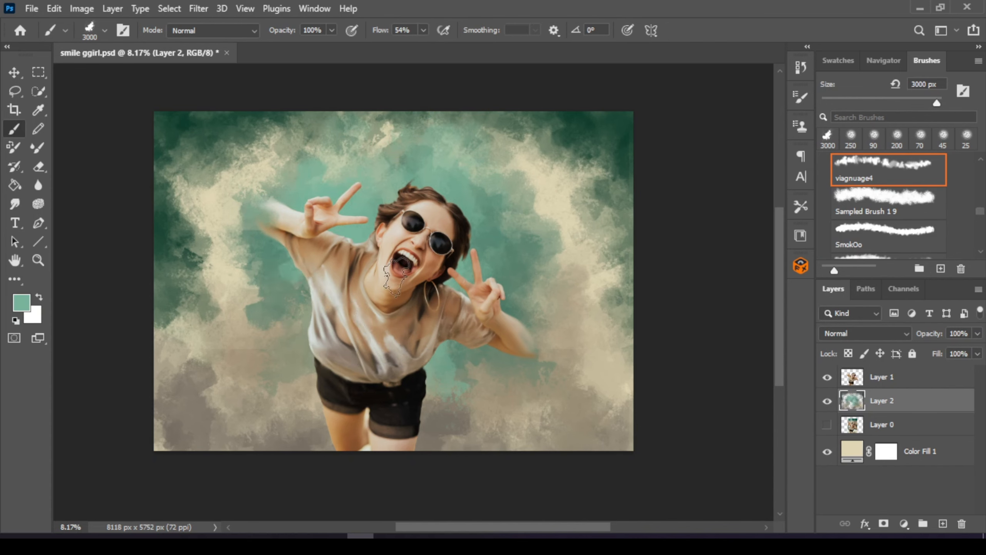
- Set the foreground colour to green #4f8e73 and paint the background on both sides of the woman's waist and below her arm
left_click(22, 303)
left_click(594, 240)
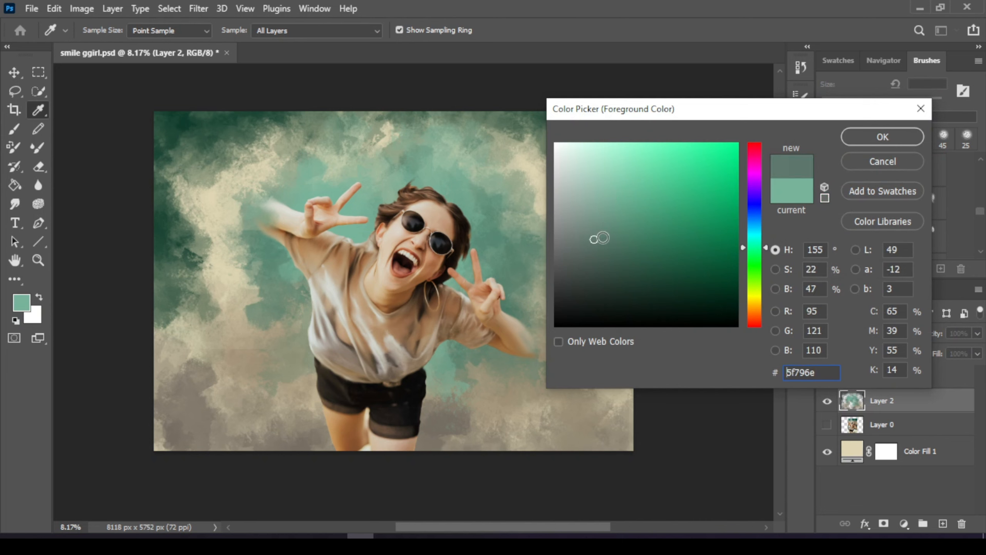
left_click(603, 226)
left_click(649, 209)
left_click(661, 231)
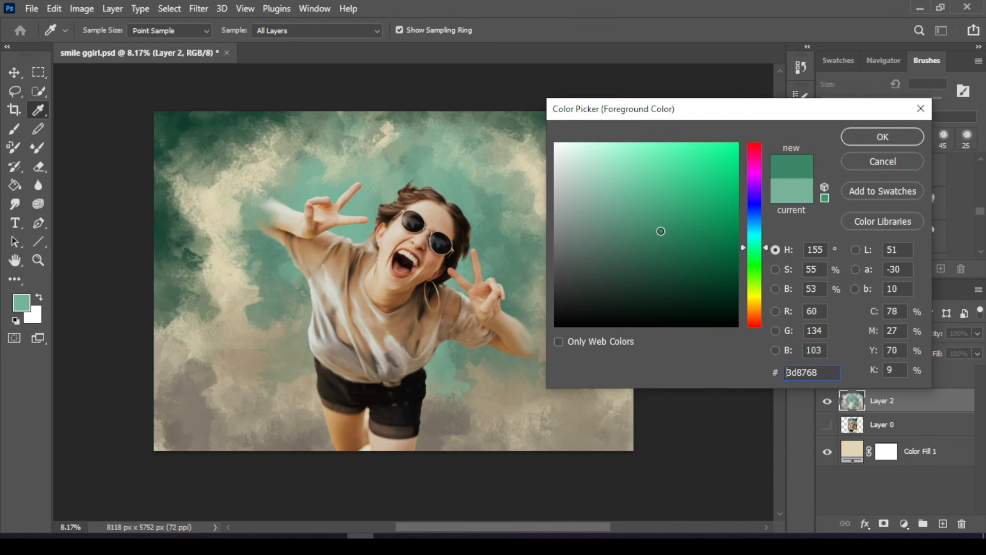
left_click(636, 225)
key("b")
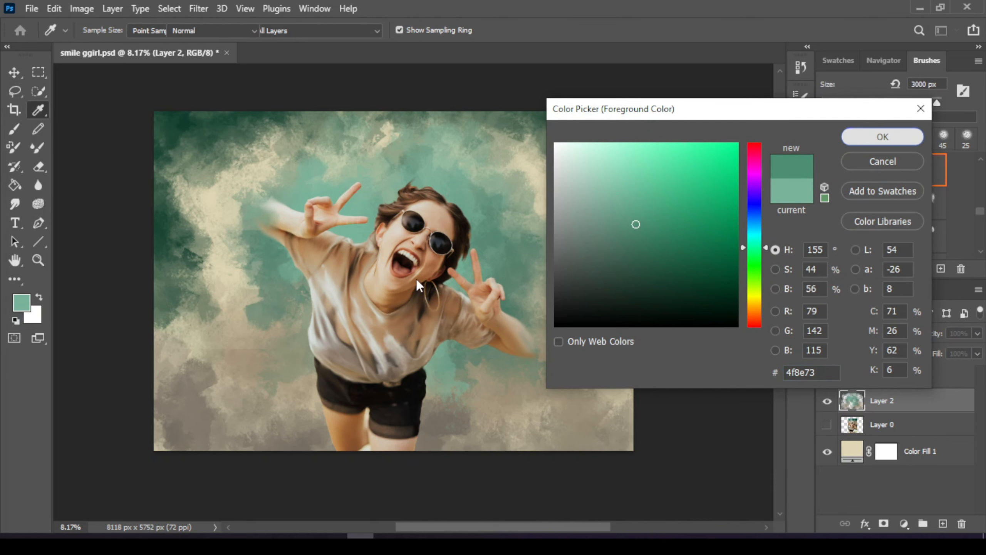
left_click(882, 137)
left_click_drag(288, 389, 300, 378)
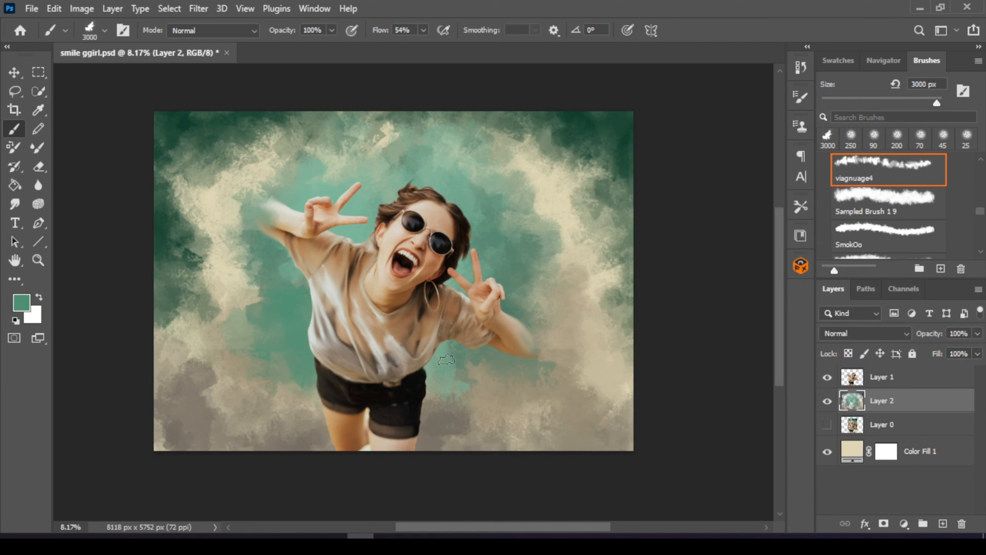
mouse_move(446, 359)
left_mouse_down()
mouse_move(449, 339)
mouse_move(554, 330)
mouse_move(529, 302)
left_mouse_up()
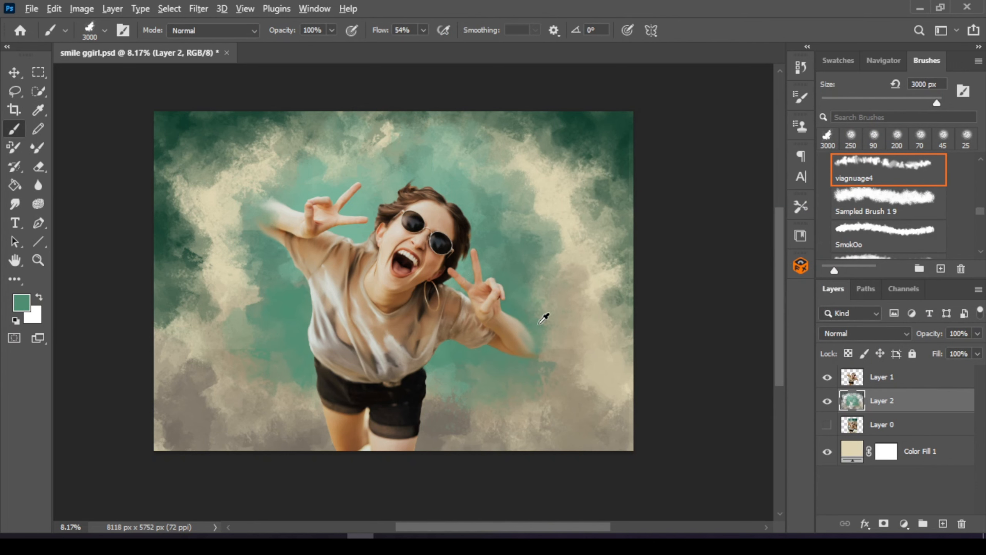
- Sample a beige from the background and brush it below the arm, beside the shirt and over the greens around the head
mouse_move(543, 341)
left_mouse_down()
mouse_move(502, 396)
mouse_move(428, 387)
left_mouse_up()
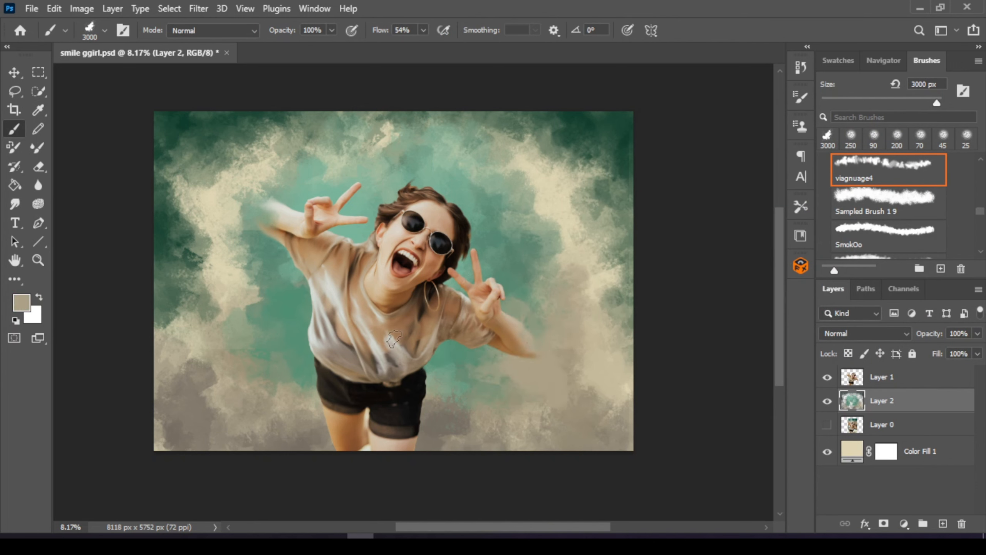
mouse_move(258, 323)
left_mouse_down()
mouse_move(293, 367)
mouse_move(285, 319)
left_mouse_up()
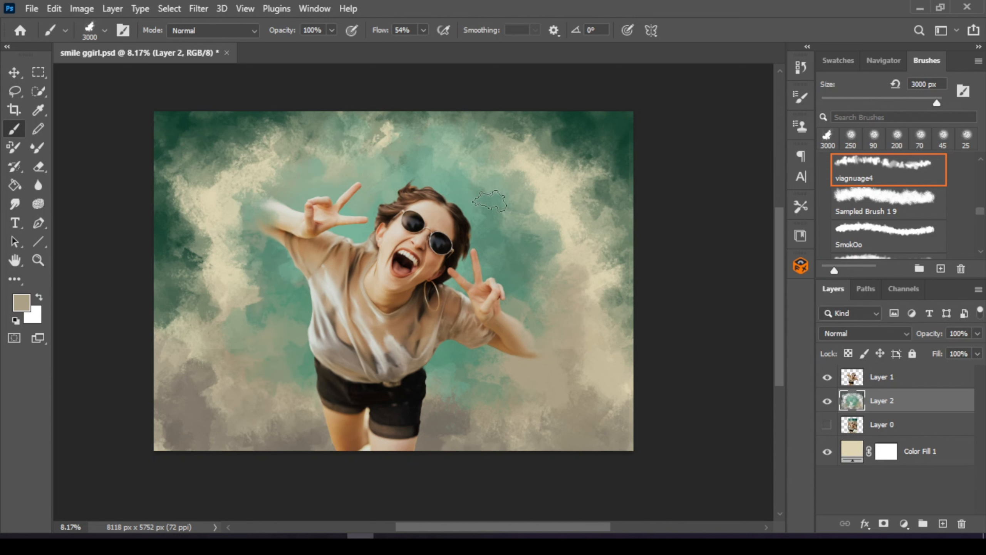
mouse_move(548, 122)
left_mouse_down()
mouse_move(584, 225)
mouse_move(636, 296)
left_mouse_up()
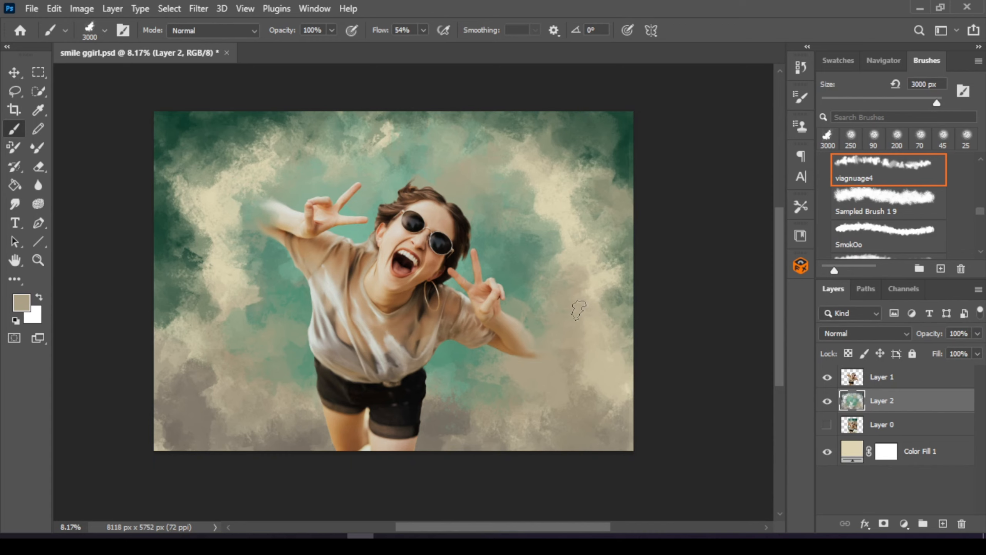
- Set the brush flow to 21% and blend sampled greens into the pale patches in the image's upper-left area
scroll(572, 367, "down", 4)
scroll(403, 218, "up", 10)
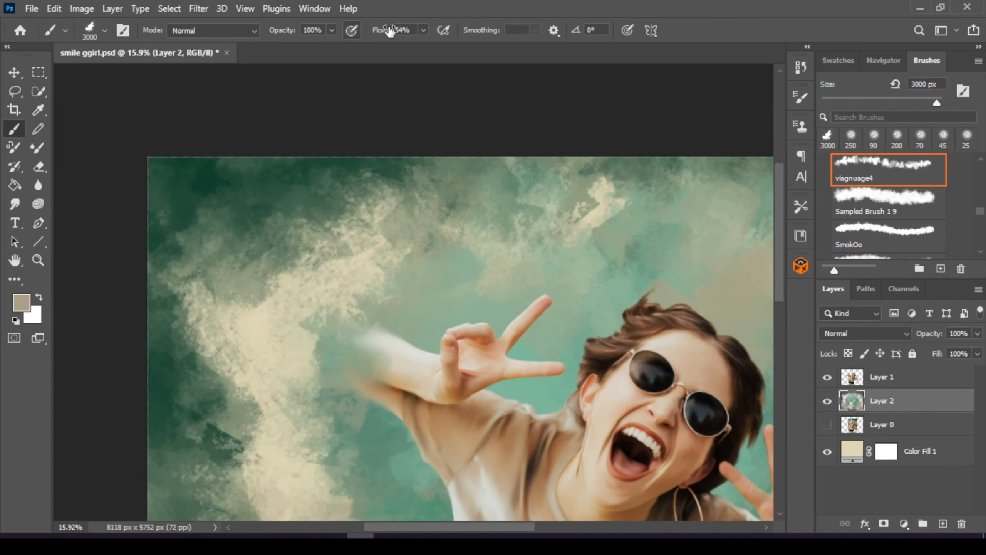
left_click(424, 30)
left_click_drag(425, 46, 401, 47)
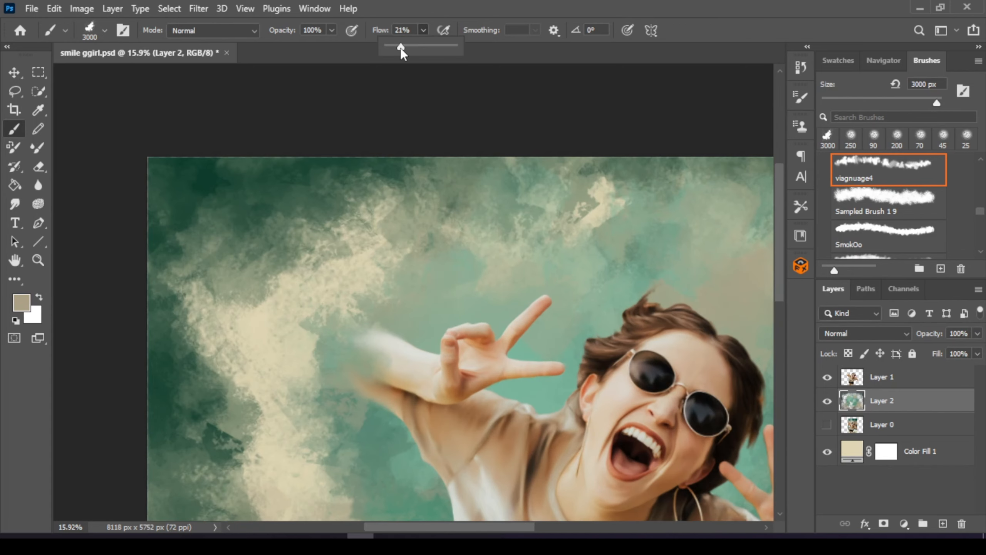
left_click(204, 280, "alt")
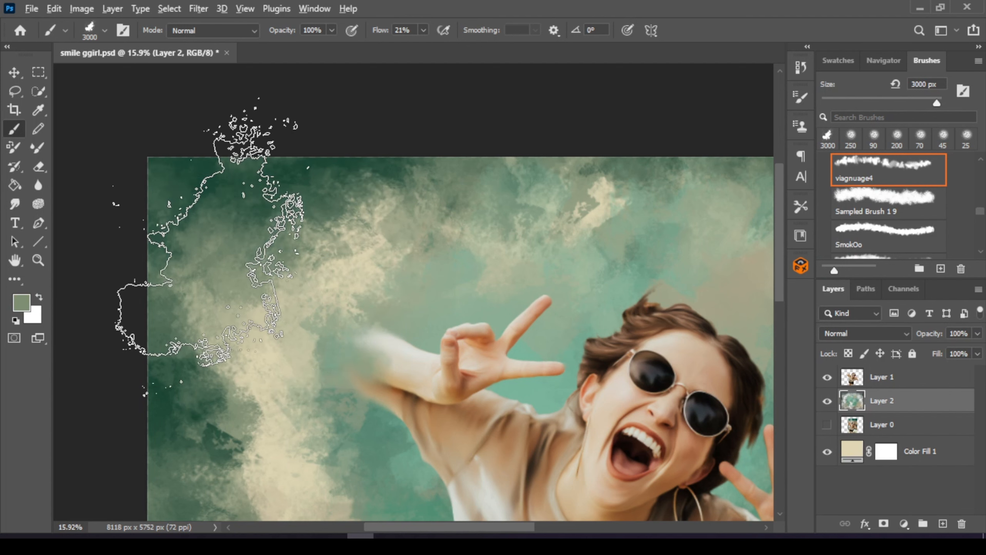
left_click(257, 214, "alt")
- With a 2700 px brush, dab sampled greens over the pale patches above the raised hand and head
scroll(252, 217, "down", 4)
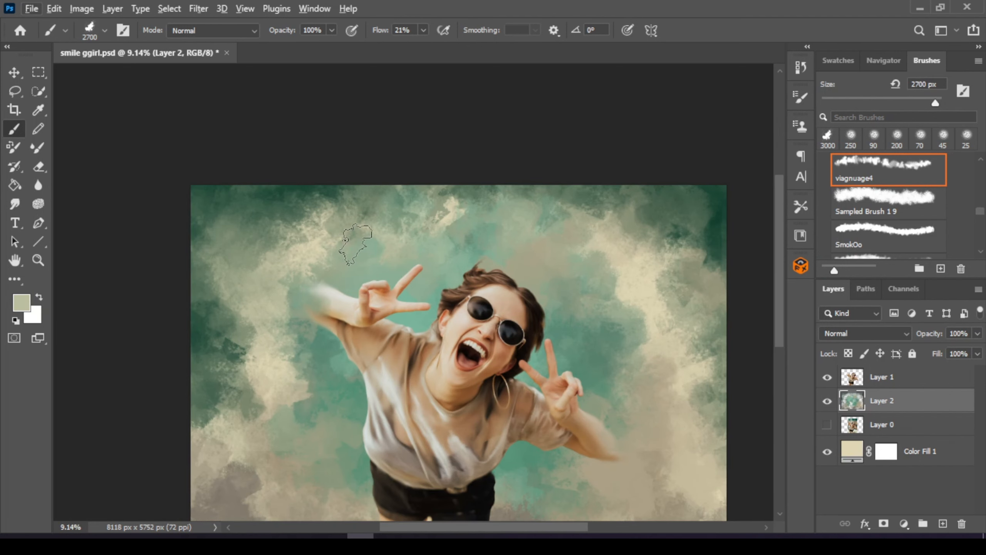
left_click(329, 199, "alt")
left_click(322, 228)
left_click(326, 242)
left_click(353, 261)
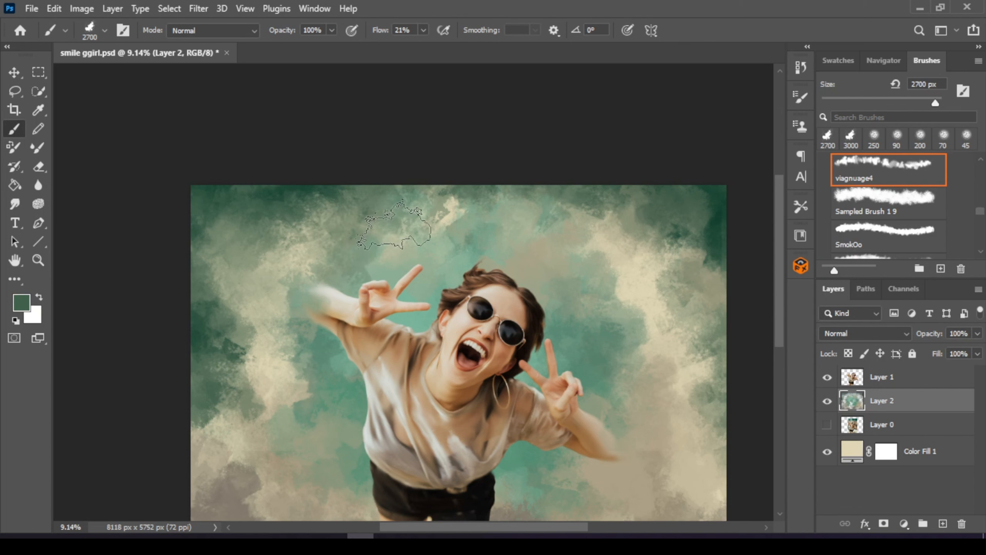
left_click(444, 215)
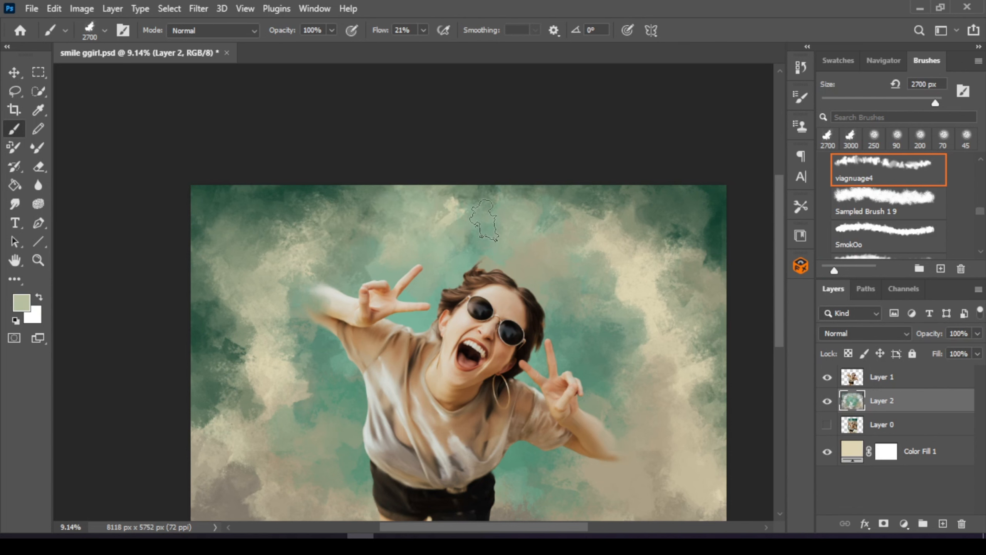
- Sample dark green from the image's upper-right corner and paint it along the whole top edge of the background
scroll(571, 233, "down", 3)
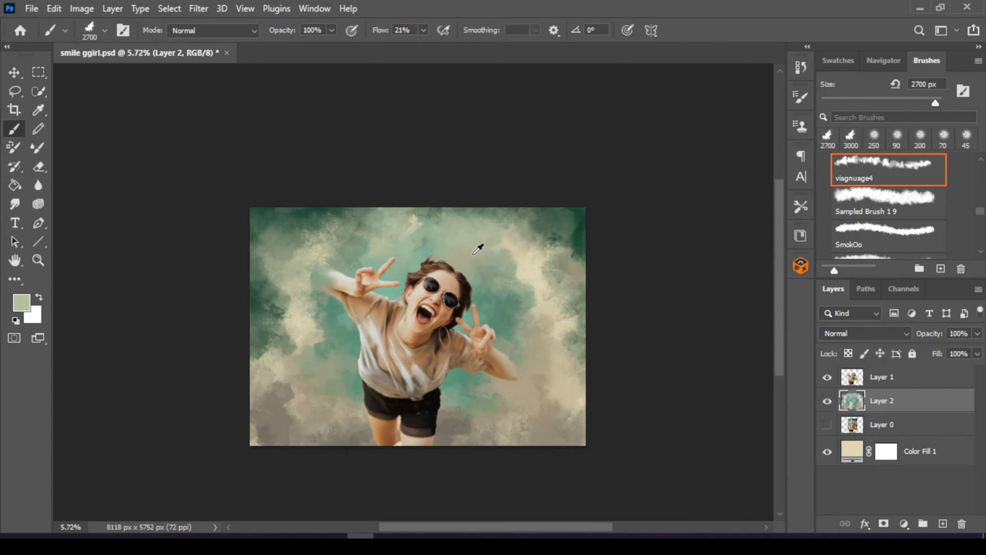
scroll(567, 232, "up", 2)
left_click(585, 236, "alt")
left_click(531, 244)
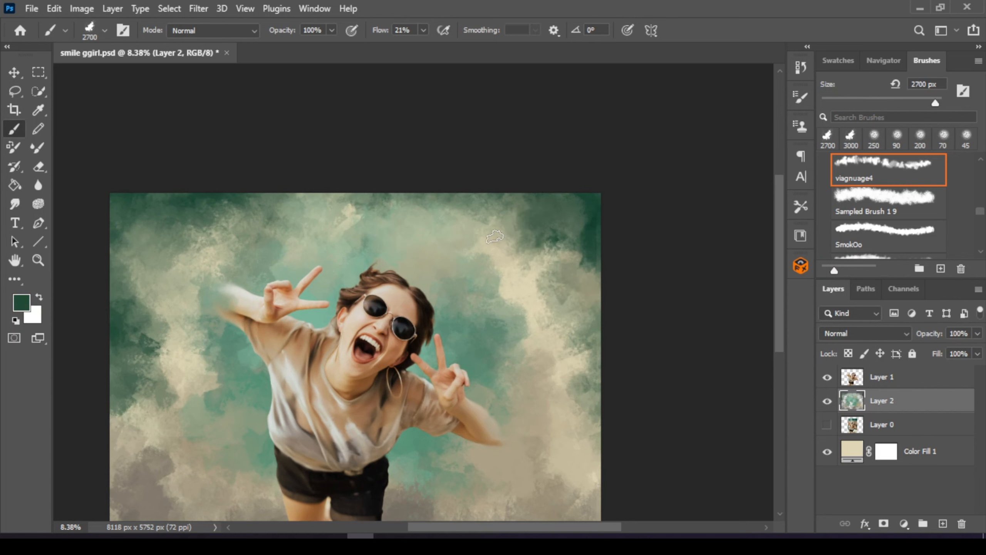
mouse_move(404, 204)
left_mouse_down()
mouse_move(559, 221)
mouse_move(276, 204)
mouse_move(350, 202)
mouse_move(132, 217)
mouse_move(161, 216)
left_mouse_up()
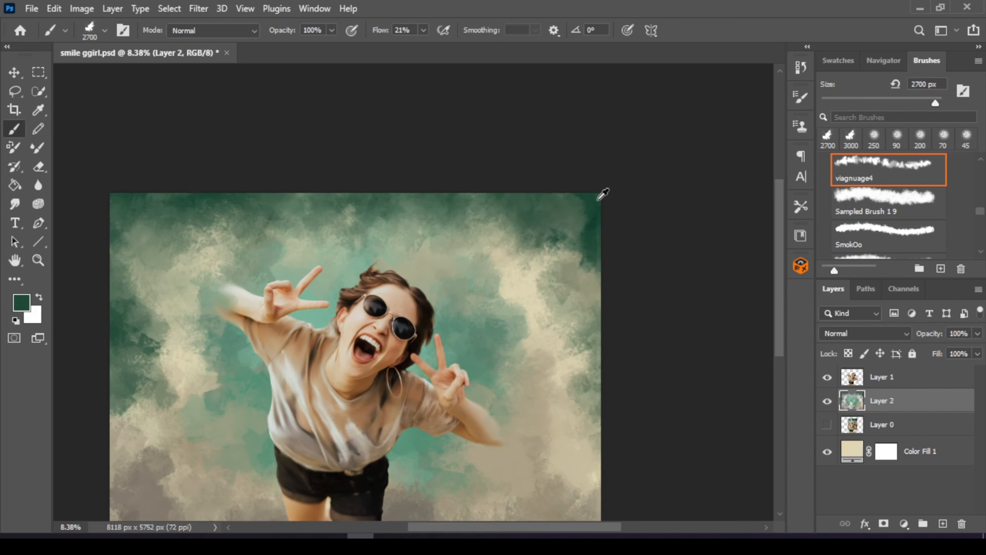
- Brush the same dark green down the left edge of the background and over its pale patches
scroll(603, 194, "down", 3)
scroll(412, 229, "up", 2)
scroll(291, 200, "up", 1)
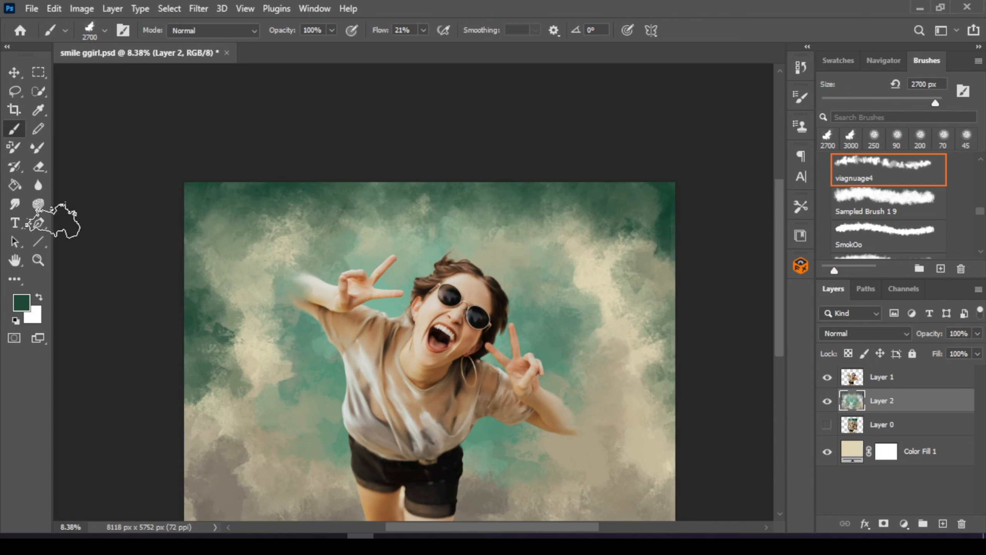
mouse_move(214, 322)
left_mouse_down()
mouse_move(233, 272)
mouse_move(268, 350)
mouse_move(261, 398)
mouse_move(220, 453)
mouse_move(243, 403)
left_mouse_up()
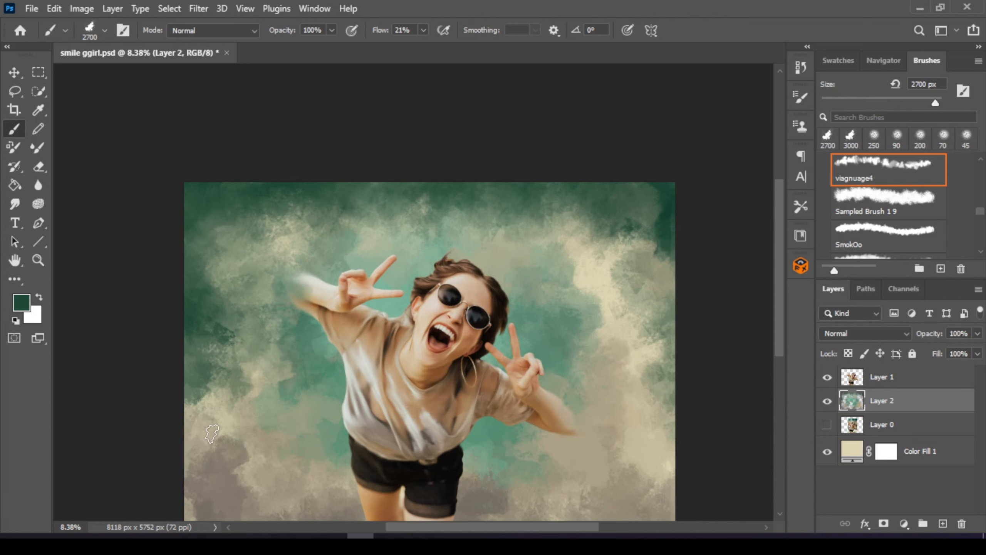
- Make dark grey 373531 the brush's painting colour and set the brush flow to 100%
scroll(232, 268, "down", 3)
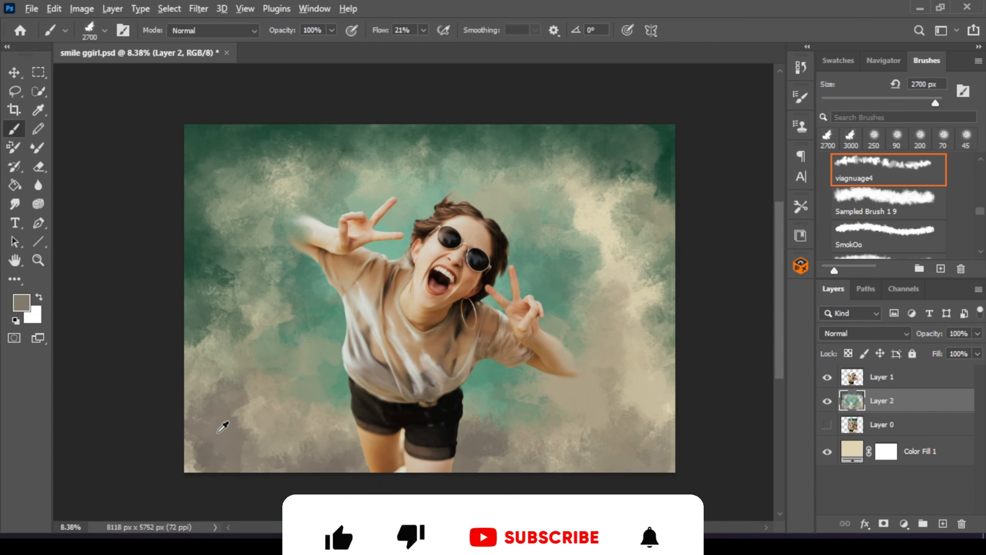
left_click(29, 316)
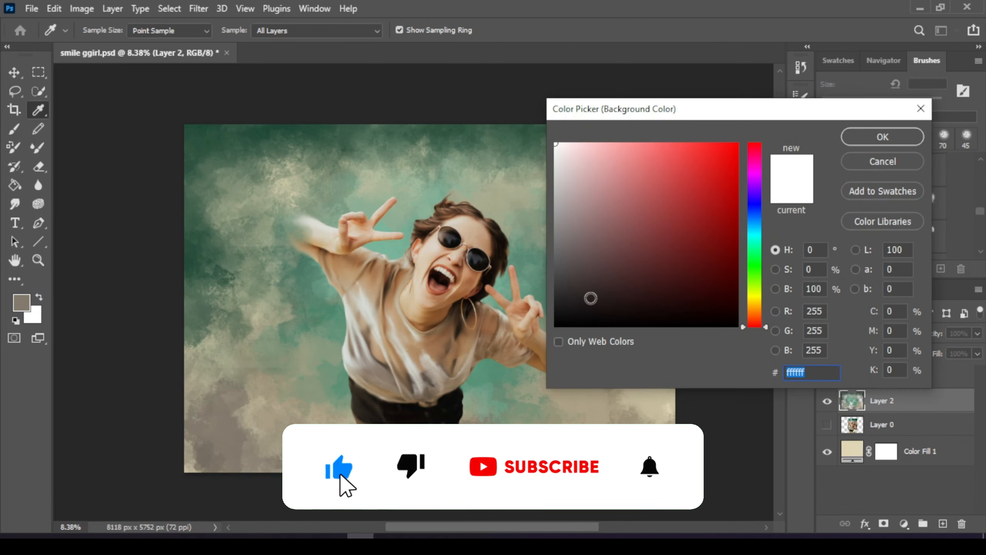
left_click(550, 474)
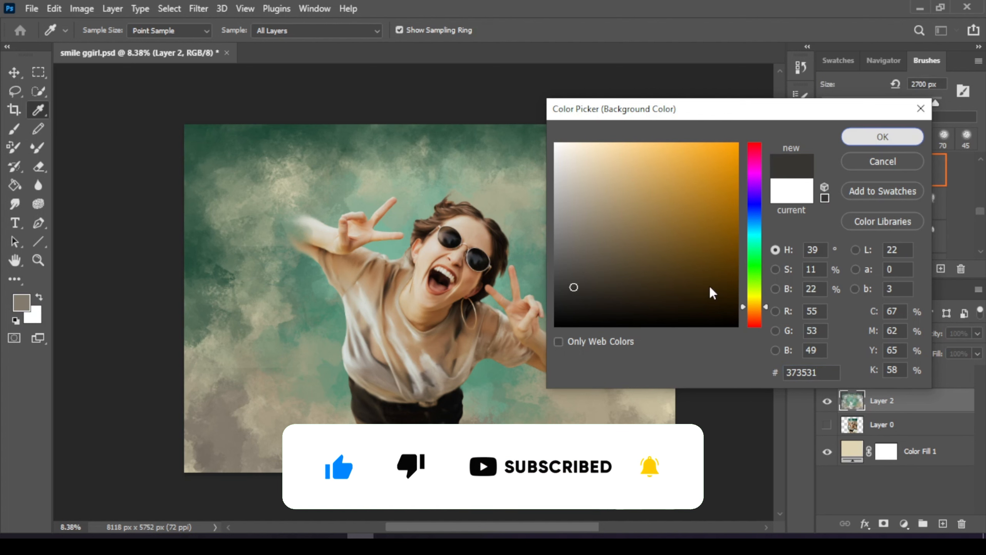
key("Return")
key("b")
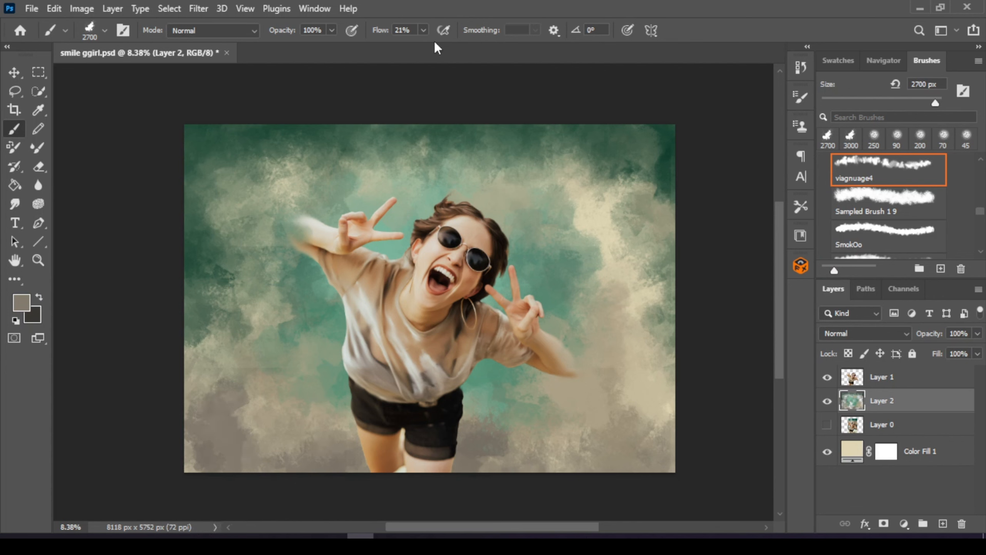
key("shift+0")
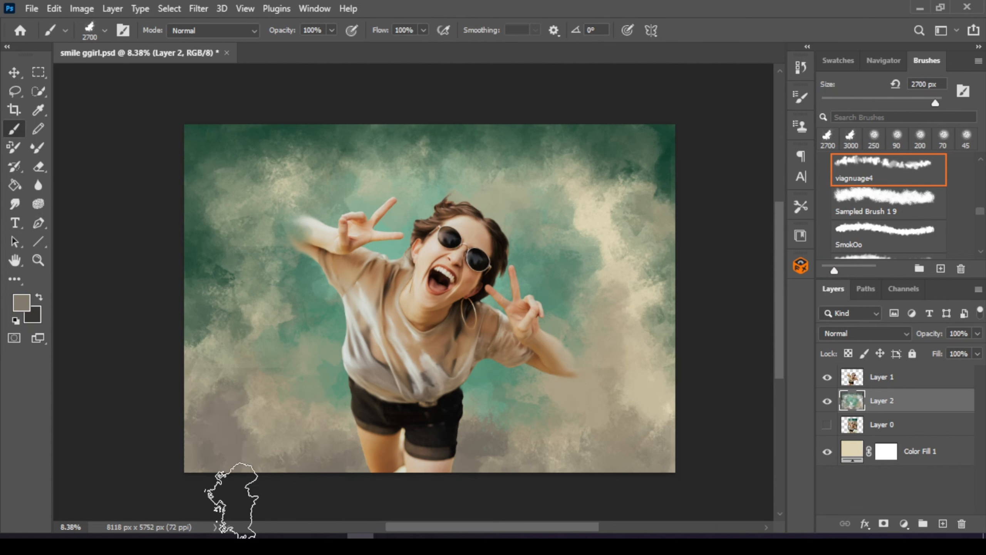
left_click(33, 318)
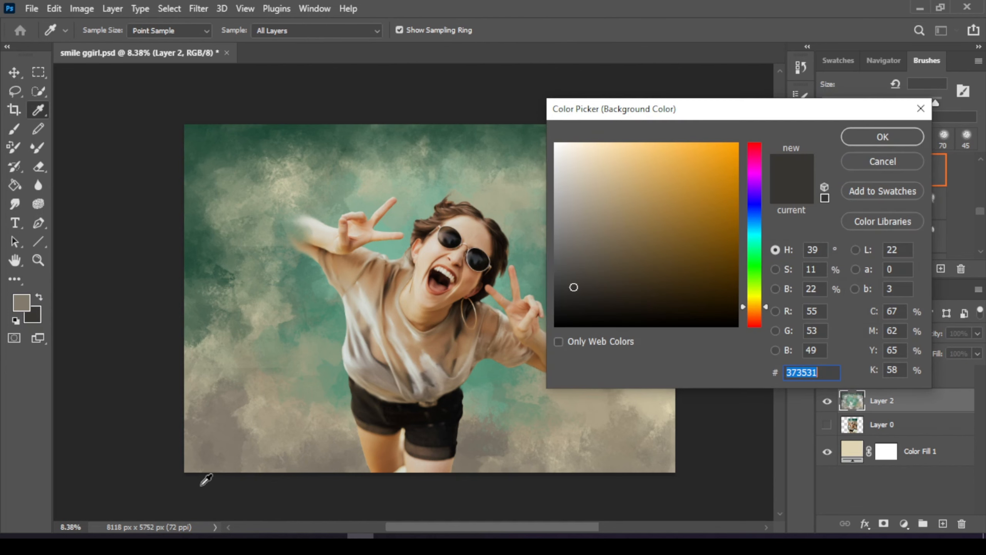
left_click(886, 132)
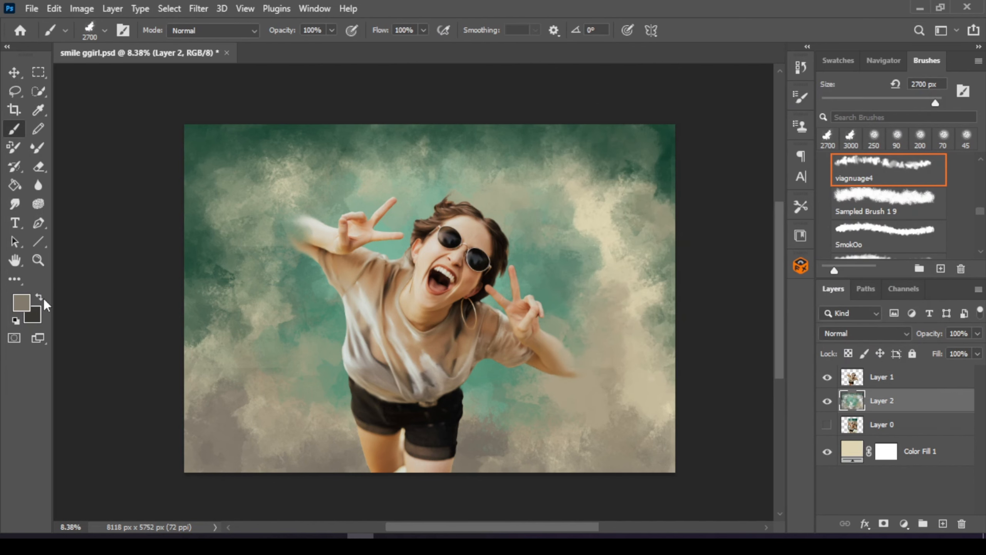
left_click(40, 297)
- Paint the dark grey along the background's bottom edge and up its lower-right corner, lowering the flow to 47%
mouse_move(313, 486)
left_mouse_down()
mouse_move(329, 476)
mouse_move(407, 480)
left_mouse_up()
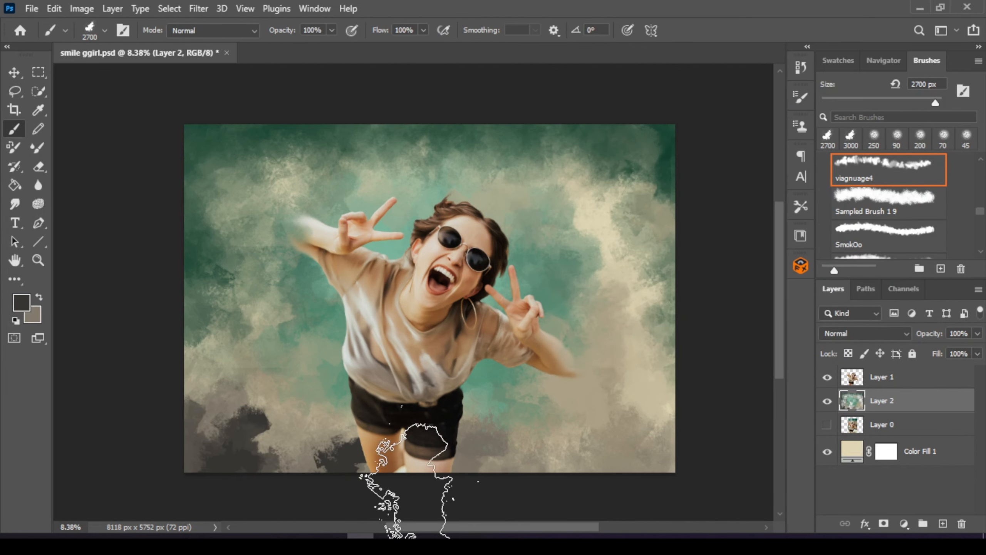
mouse_move(559, 492)
left_mouse_down()
mouse_move(804, 495)
mouse_move(738, 486)
left_mouse_up()
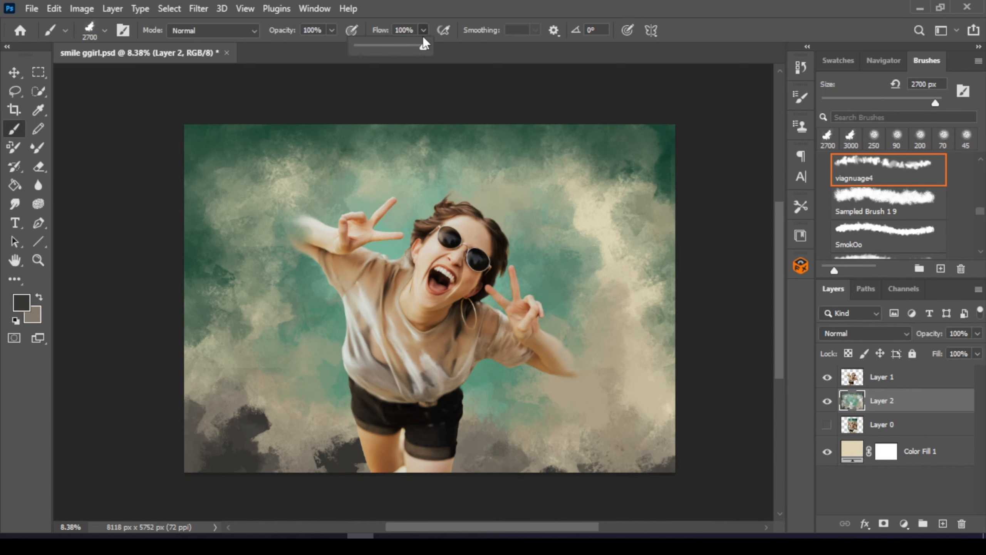
mouse_move(701, 483)
left_mouse_down()
mouse_move(611, 466)
mouse_move(470, 521)
left_mouse_up()
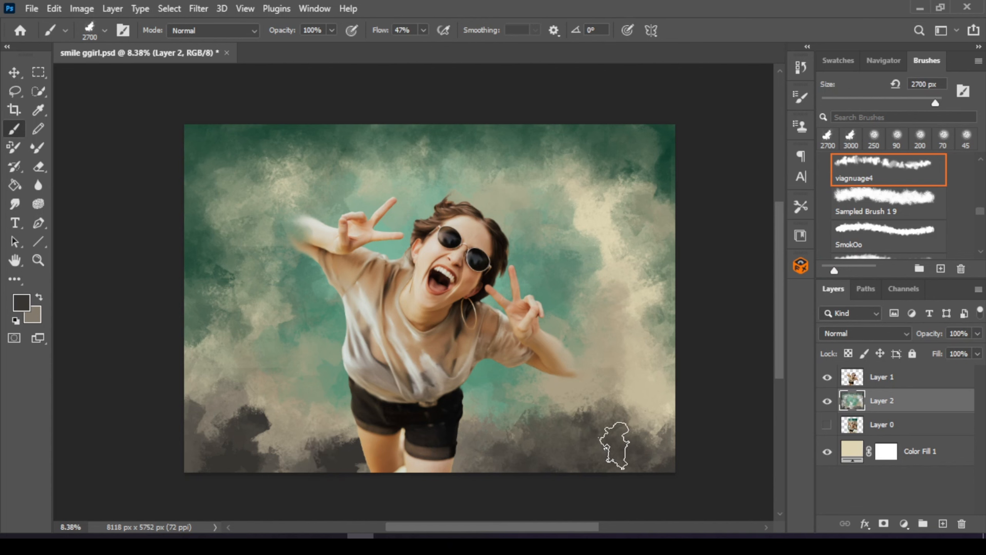
mouse_move(614, 445)
left_mouse_down()
mouse_move(665, 409)
mouse_move(709, 408)
left_mouse_up()
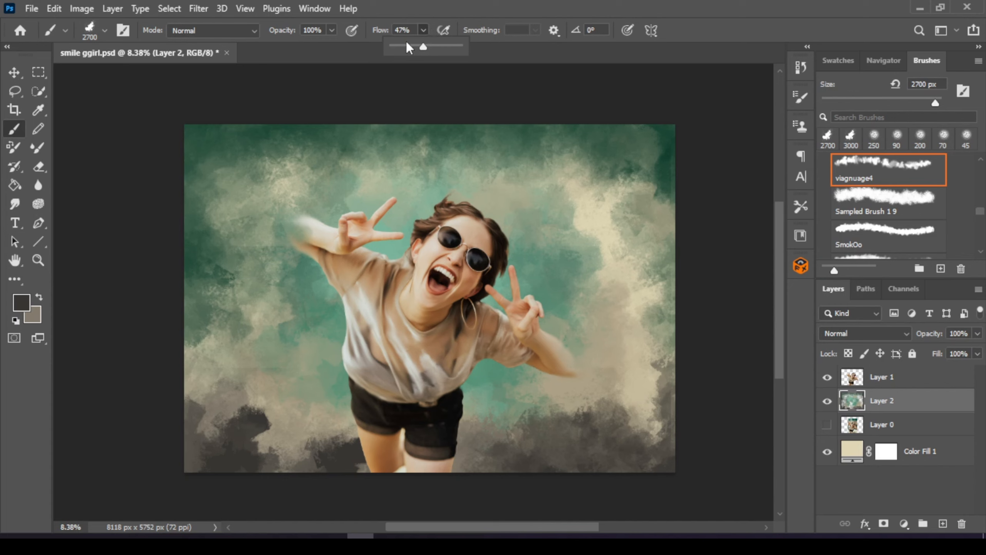
- Set the brush flow to 17% and blend sampled light and dark greens into the background beside the raised arm
left_click(402, 45)
left_click(319, 366, "alt")
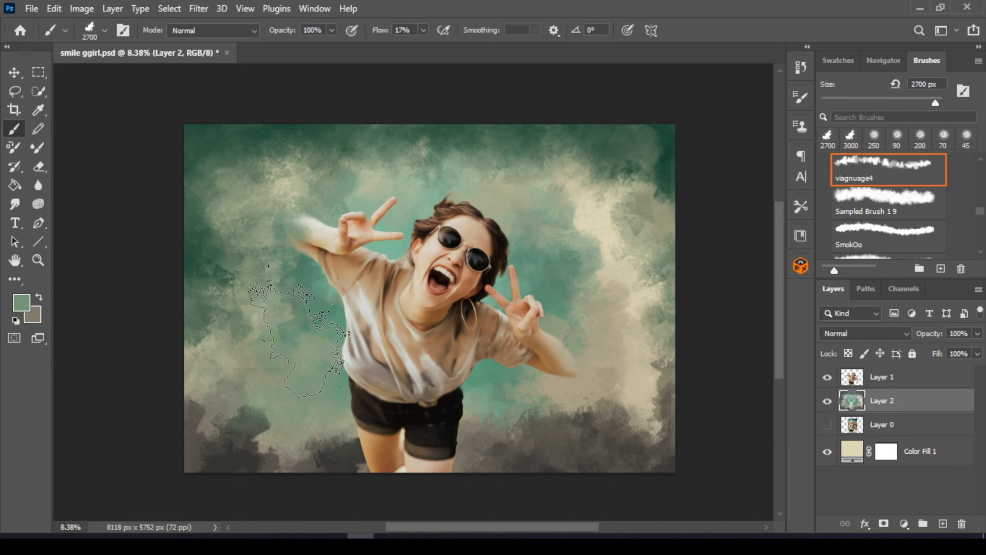
left_click(210, 255, "alt")
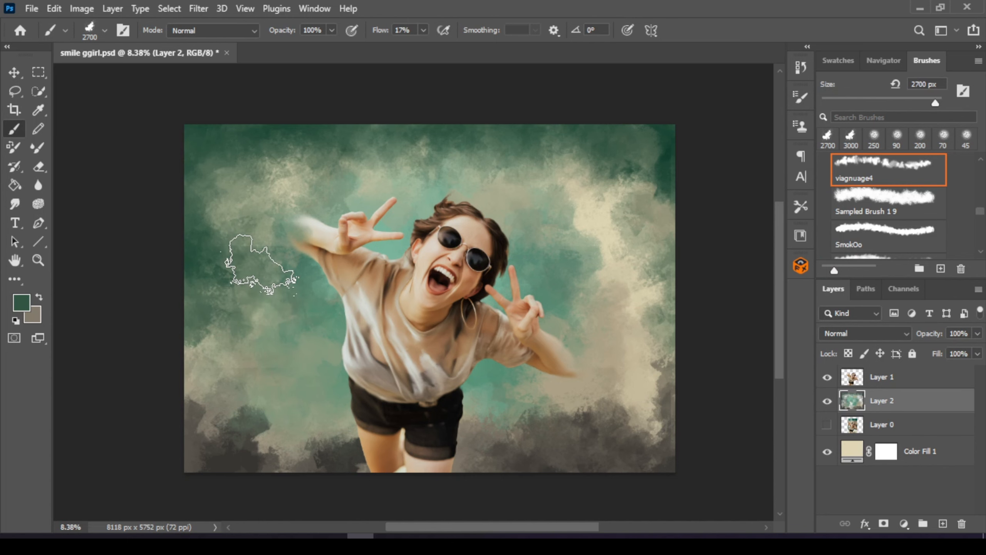
left_click_drag(266, 196, 296, 186)
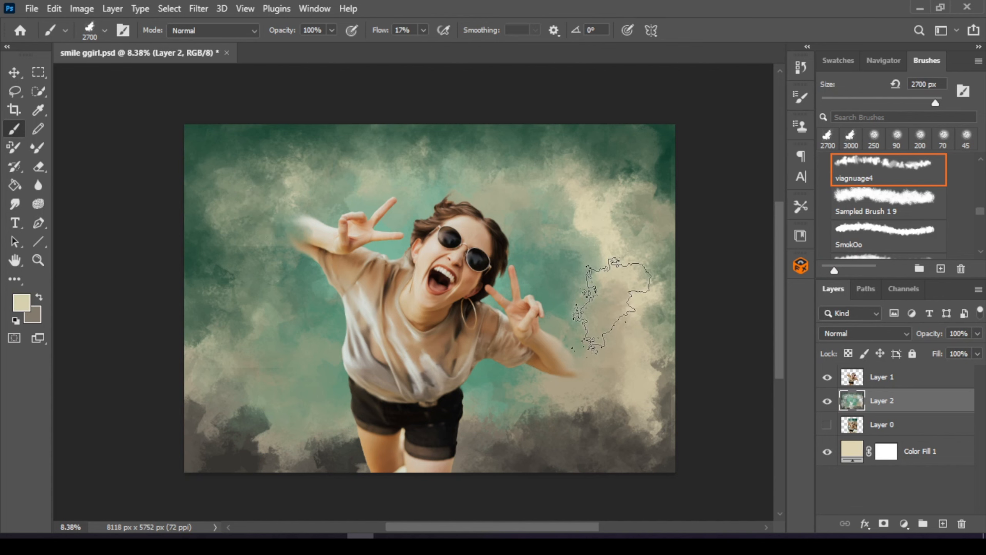
- Blend sampled cream and dark green into the image's right side, softening the dark grey border below the outstretched arm with cream
mouse_move(617, 253)
left_mouse_down()
mouse_move(647, 200)
mouse_move(645, 219)
left_mouse_up()
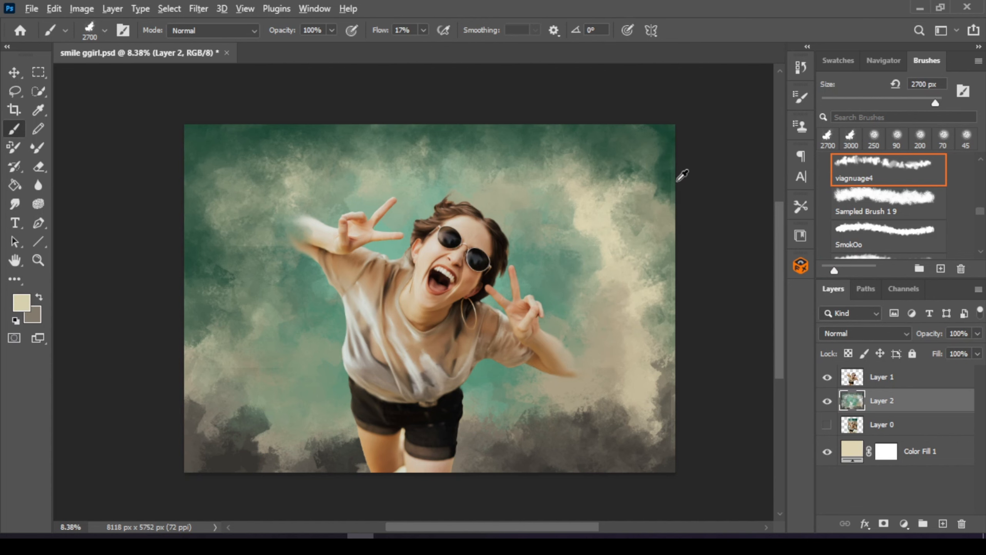
left_click(672, 159, "alt")
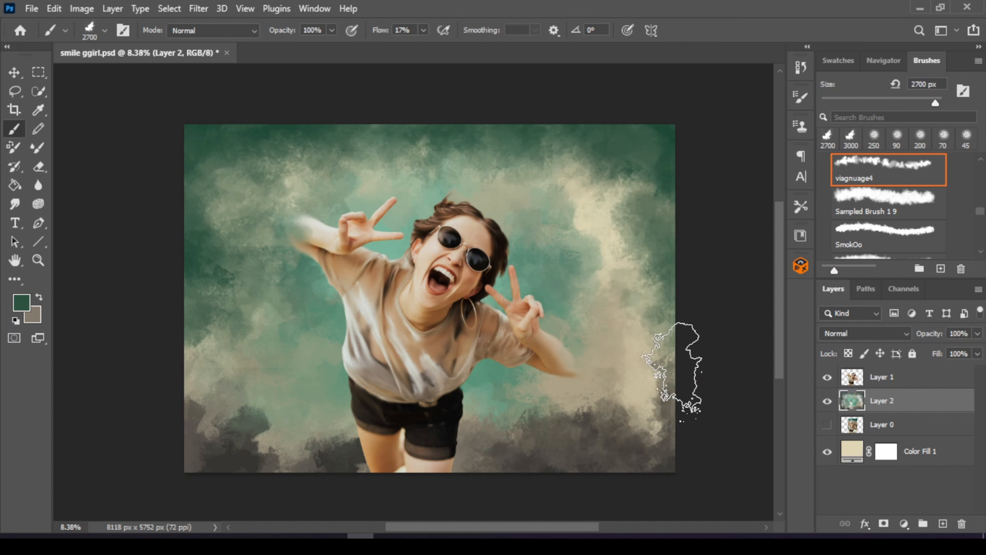
left_click(633, 388, "alt")
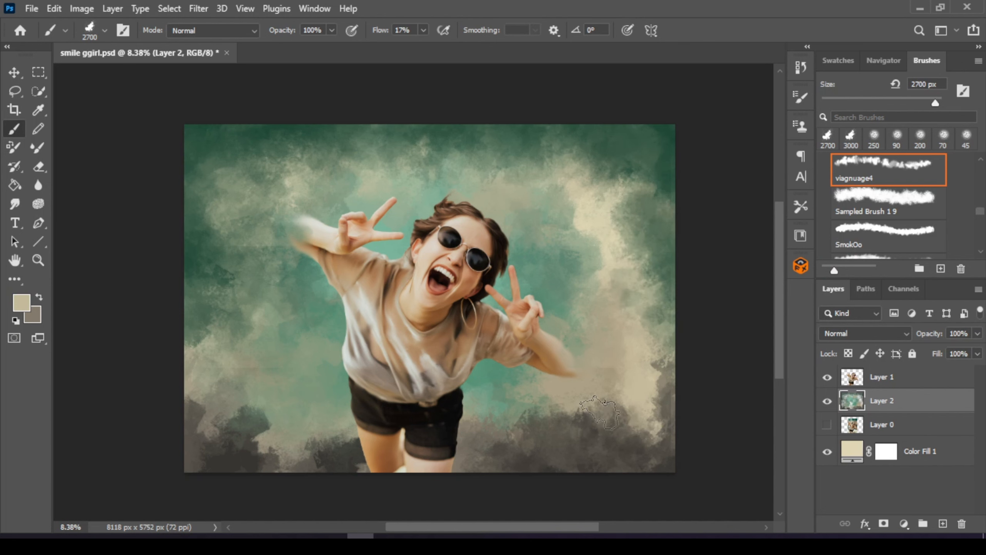
left_click(615, 415)
mouse_move(549, 405)
left_mouse_down()
mouse_move(583, 424)
mouse_move(573, 401)
mouse_move(510, 442)
mouse_move(504, 408)
left_mouse_up()
- Blend sampled grey-brown and dark grey along the image's bottom edge, from the lower-right corner to the lower-left area
left_click(670, 384, "alt")
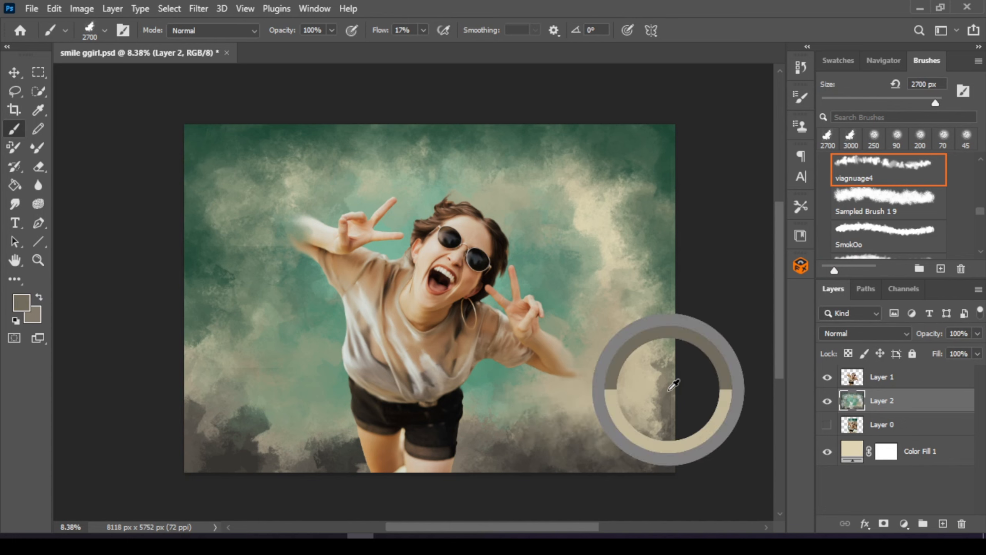
mouse_move(665, 389)
left_mouse_down()
mouse_move(655, 443)
mouse_move(627, 432)
mouse_move(652, 433)
mouse_move(451, 468)
left_mouse_up()
left_click(336, 444, "alt")
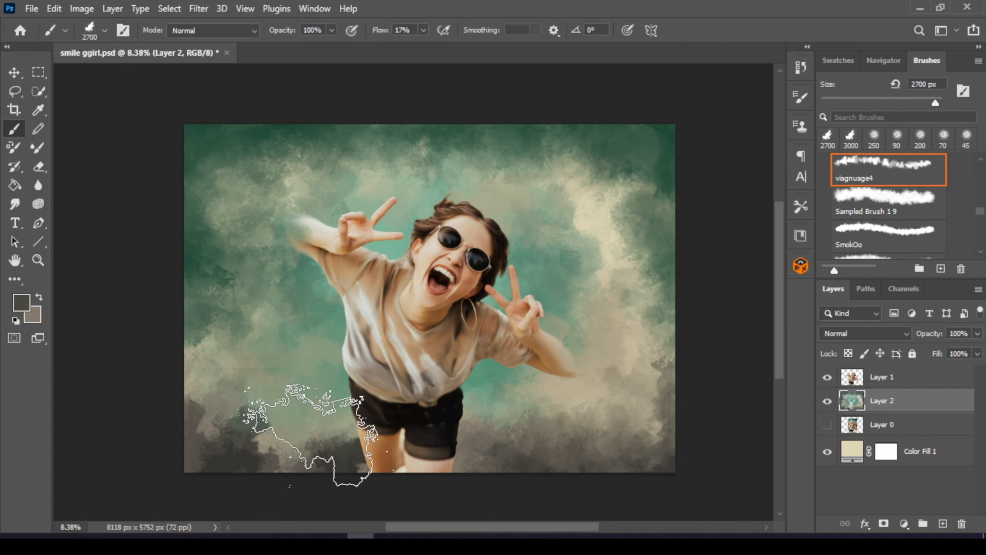
mouse_move(295, 459)
left_mouse_down()
mouse_move(253, 440)
mouse_move(282, 467)
mouse_move(232, 434)
mouse_move(216, 406)
left_mouse_up()
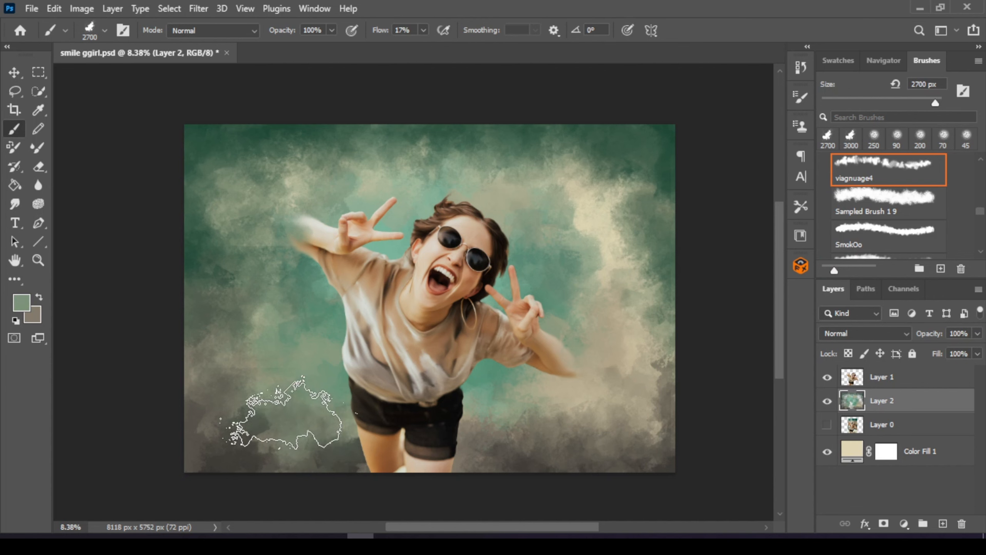
- Sample grey and greens from the image's left side and blend them over the left edge and beside the shirt
left_click(220, 456, "alt")
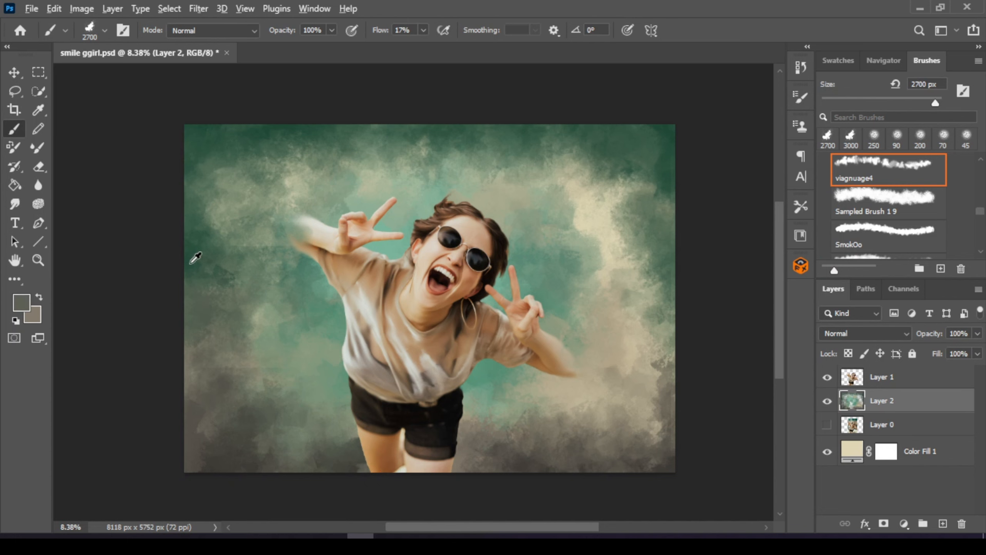
mouse_move(208, 290)
left_mouse_down()
mouse_move(220, 264)
mouse_move(233, 302)
mouse_move(224, 252)
left_mouse_up()
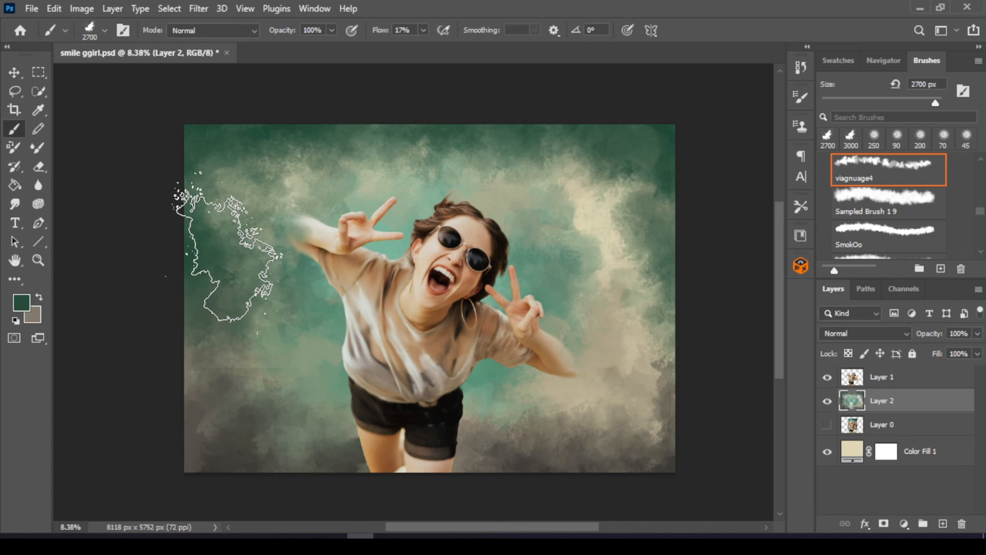
left_click(323, 325, "alt")
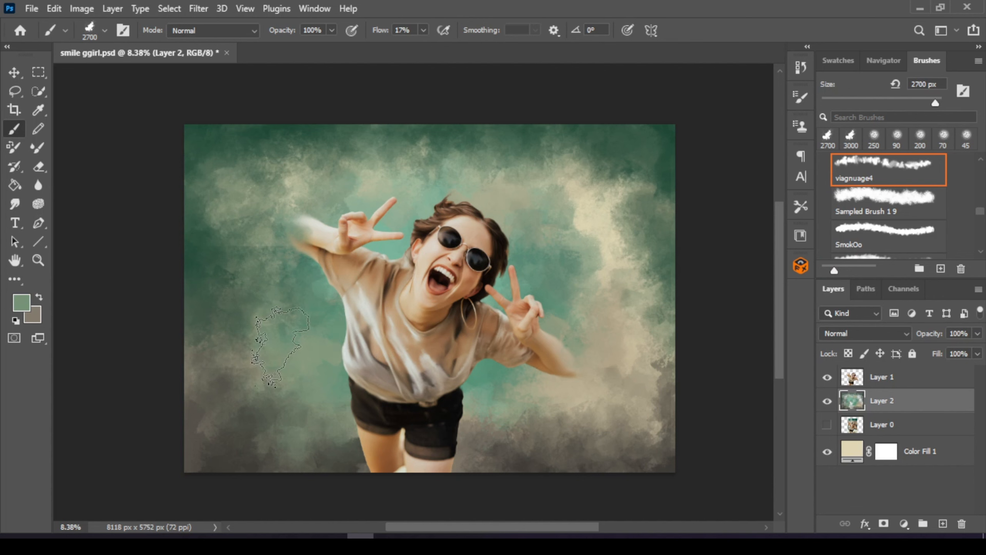
- Brush sampled dark and light greens over the pale patches in the upper-right area and above and beside the head
left_click(625, 154, "alt")
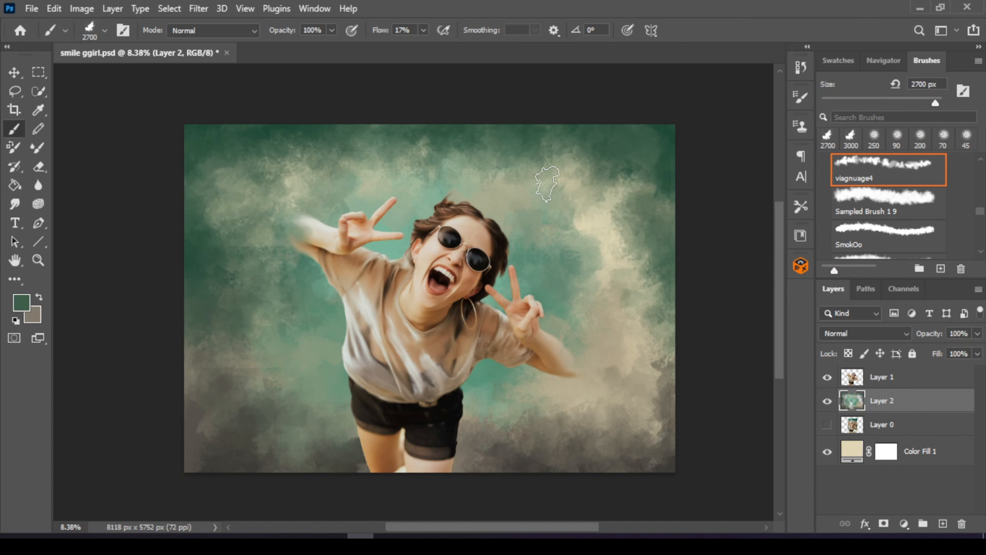
left_click_drag(605, 195, 656, 317)
left_click(475, 158, "alt")
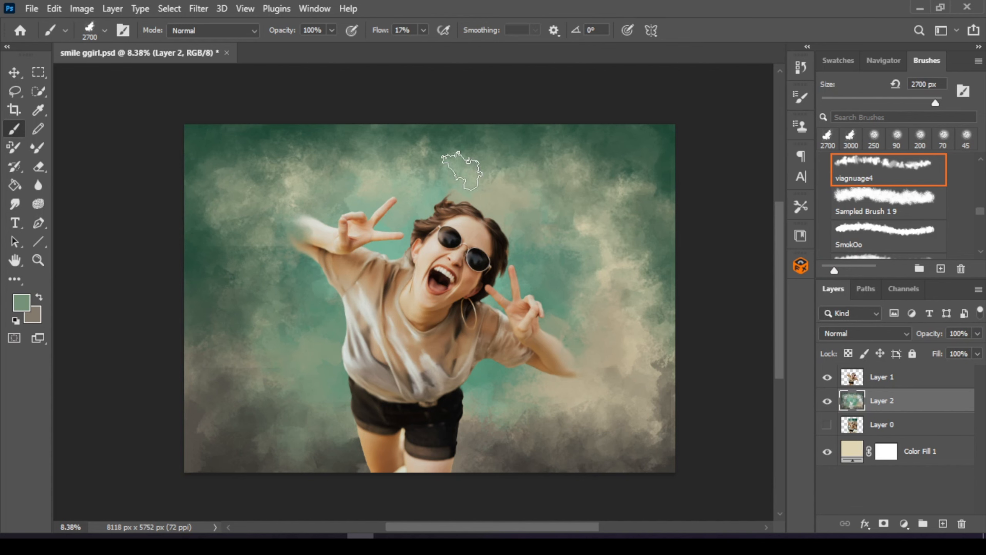
left_click(421, 219, "alt")
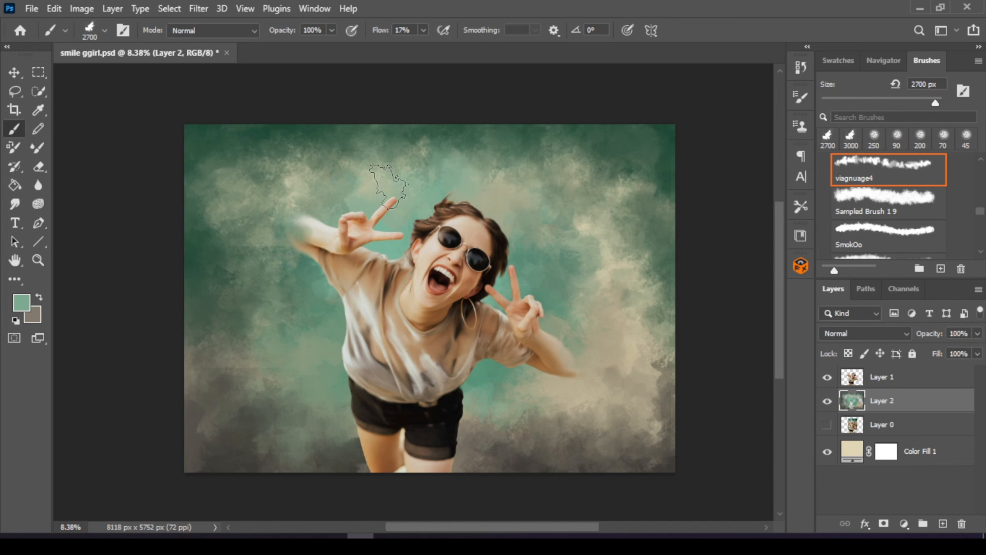
mouse_move(524, 245)
left_mouse_down()
mouse_move(540, 235)
mouse_move(599, 267)
mouse_move(576, 275)
left_mouse_up()
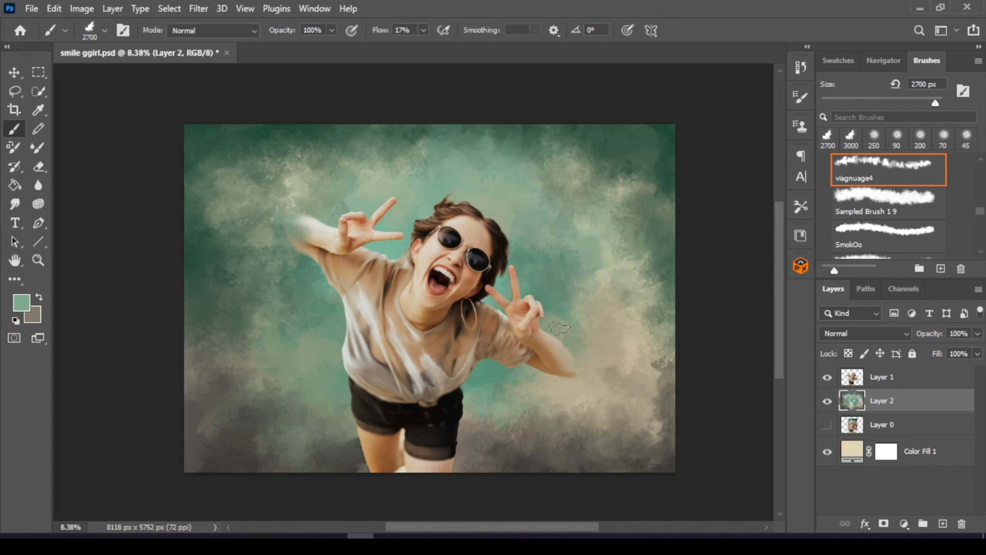
- Sample dark green from the image's upper-right corner and reinforce it along the top and upper-left edges
left_click(664, 163, "alt")
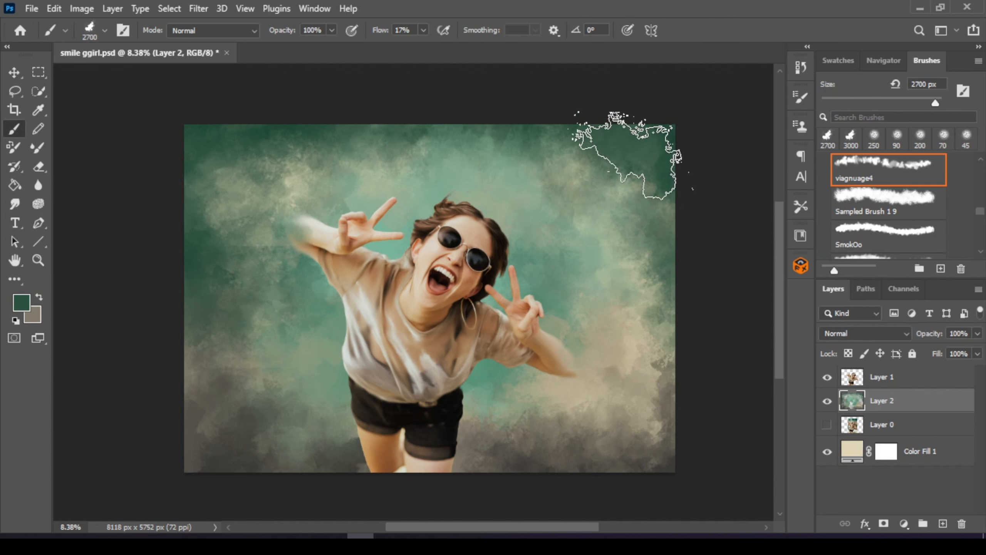
left_click_drag(255, 157, 179, 260)
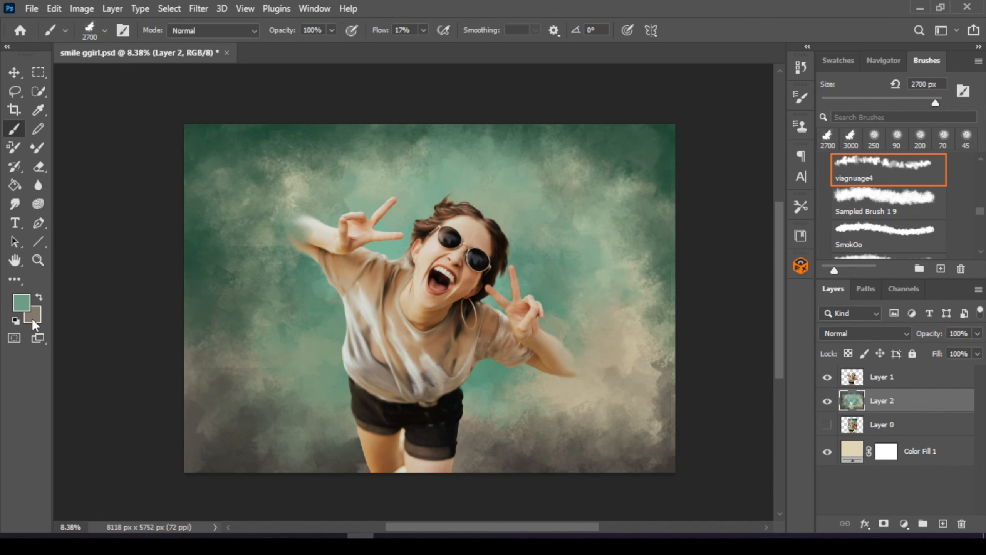
- Set the foreground colour to light mint green b1fbd8
left_click(23, 305)
left_click_drag(644, 154, 609, 145)
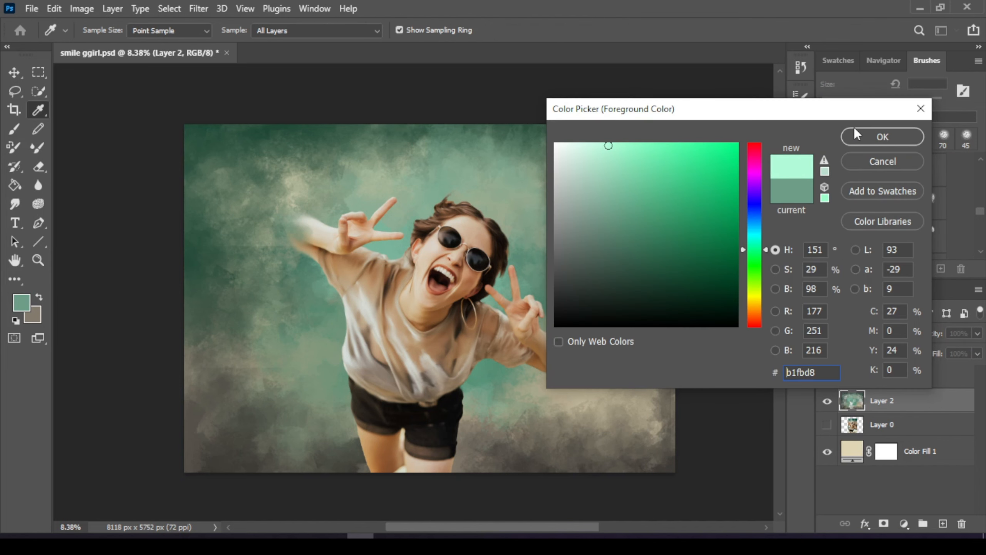
key("Return")
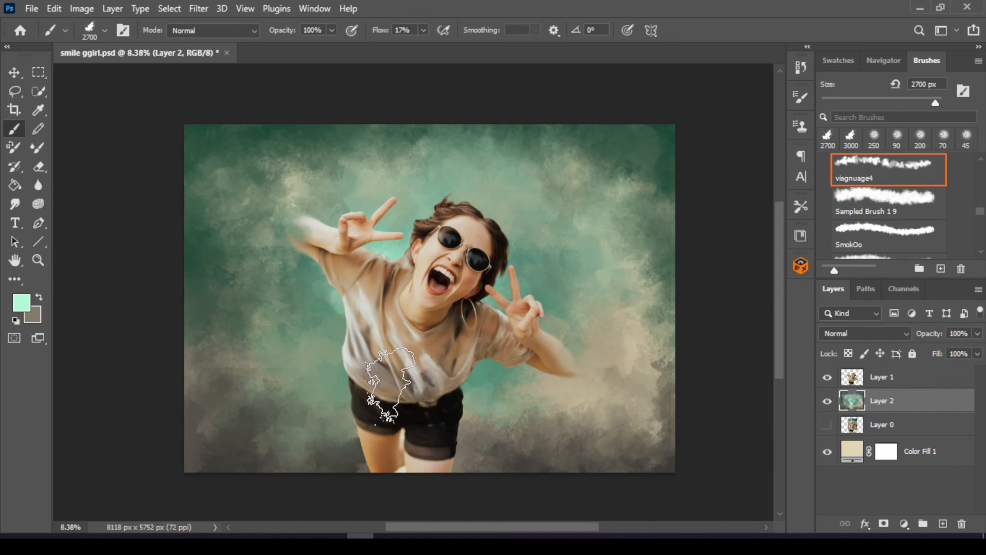
- Set the foreground colour to dark green 36473f and paint it into the background around the woman's body and head
left_click(30, 307)
mouse_move(655, 255)
left_mouse_down()
mouse_move(590, 280)
mouse_move(598, 276)
left_mouse_up()
left_click(860, 133)
mouse_move(349, 283)
left_mouse_down()
mouse_move(330, 307)
mouse_move(353, 384)
mouse_move(382, 353)
left_mouse_up()
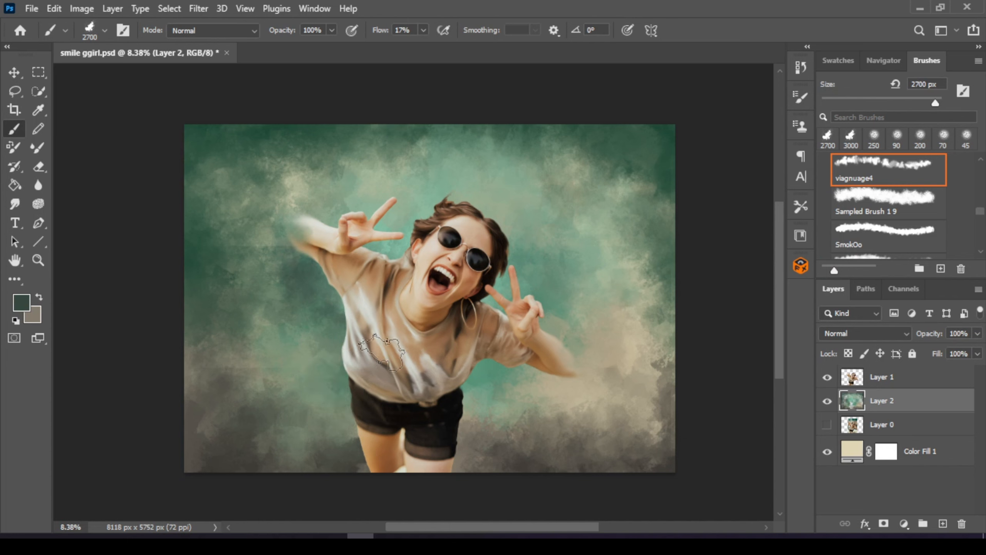
mouse_move(459, 392)
left_mouse_down()
mouse_move(386, 409)
mouse_move(454, 369)
mouse_move(502, 271)
mouse_move(505, 230)
mouse_move(485, 212)
mouse_move(532, 249)
mouse_move(376, 261)
left_mouse_up()
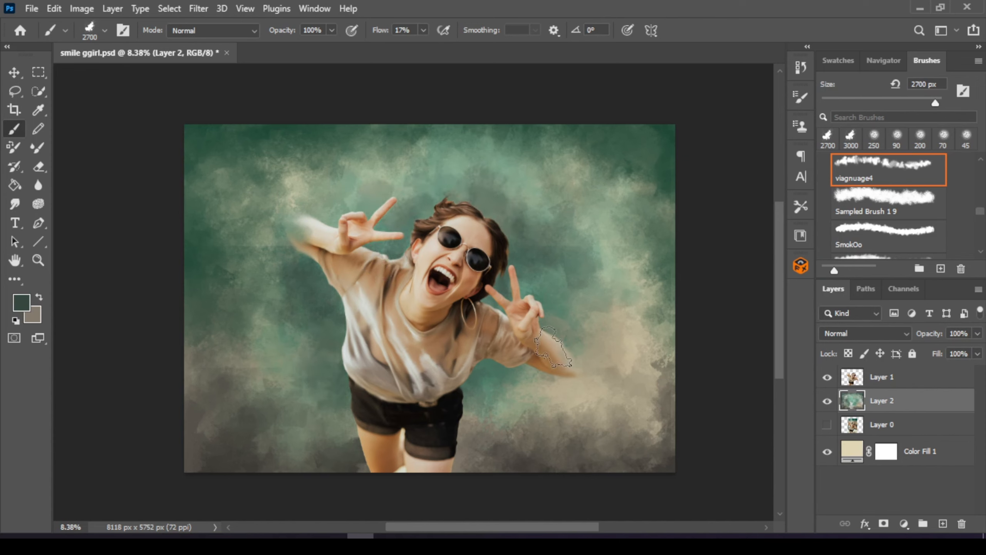
left_click(19, 306)
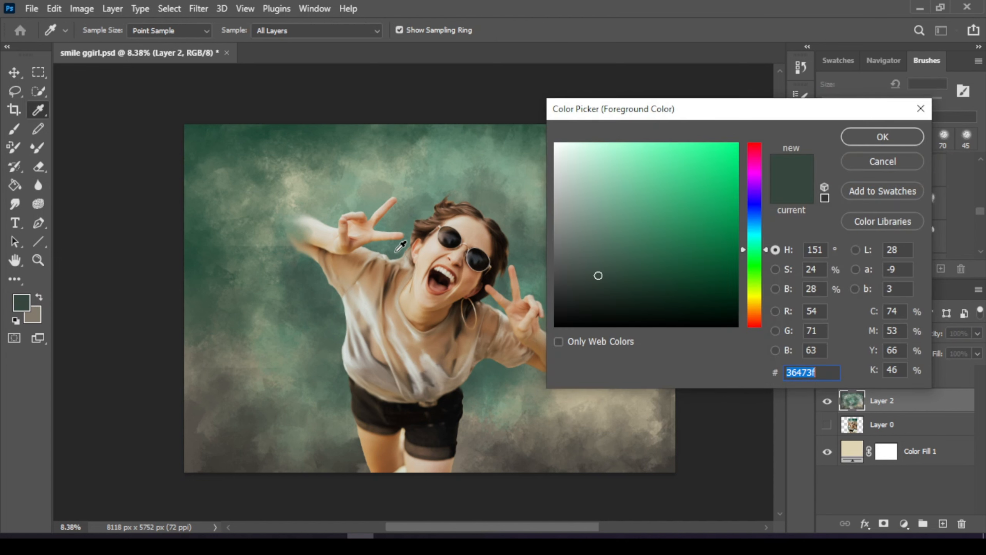
left_click(921, 108)
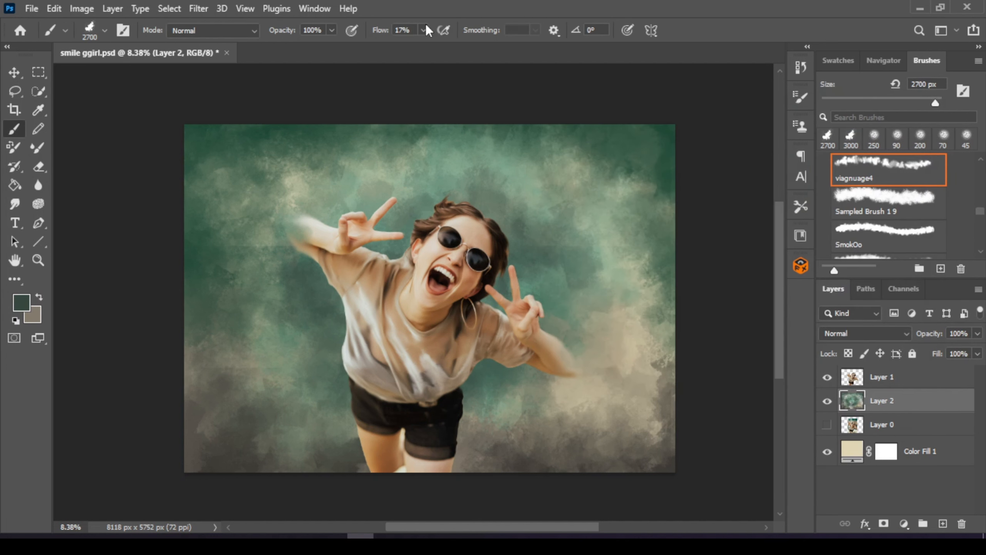
- Raise the brush flow to 98% and dab dark green beneath the raised arm and beside the woman's torso
left_click(319, 272)
left_click(360, 361)
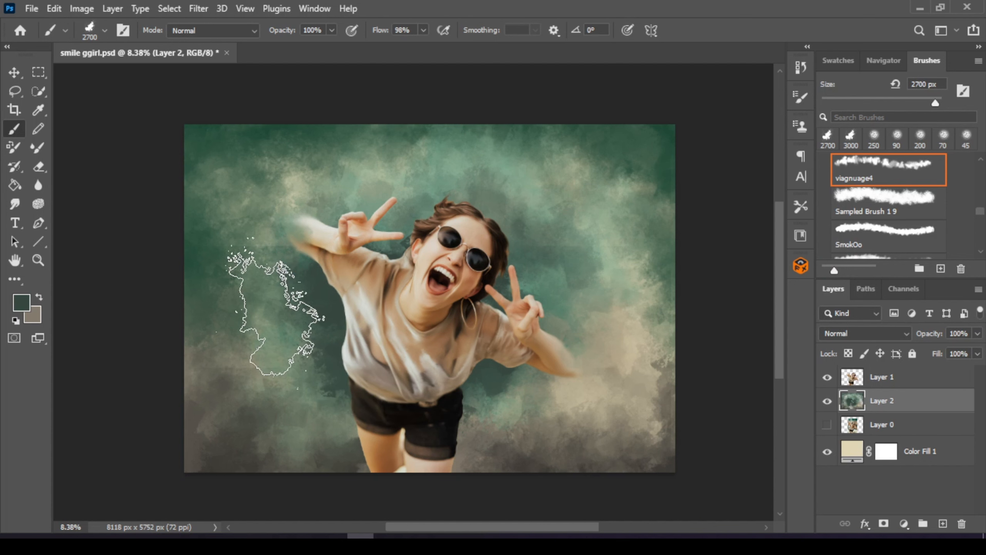
- Set both the background and foreground colours to near-black 1f1d1a
left_click(32, 314)
left_click(582, 305)
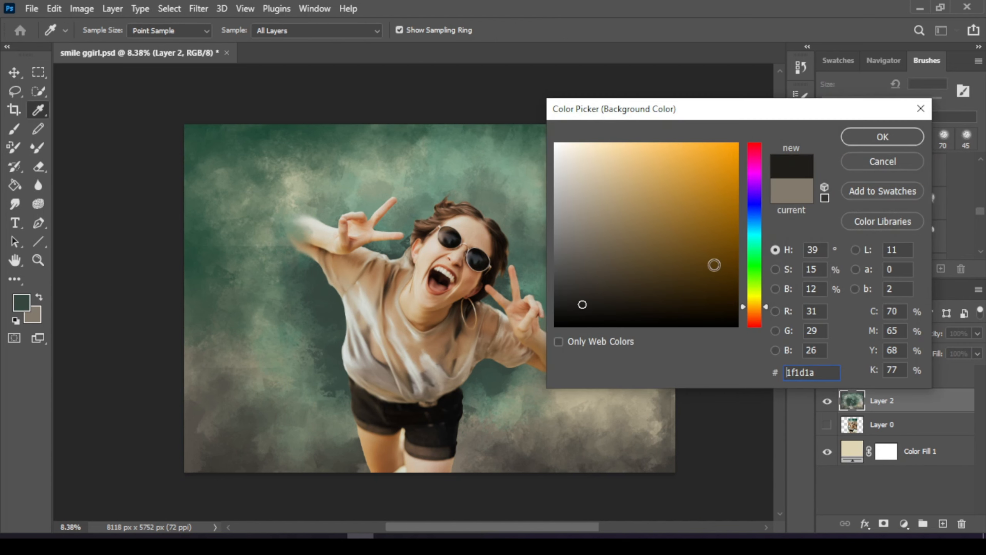
left_click(868, 141)
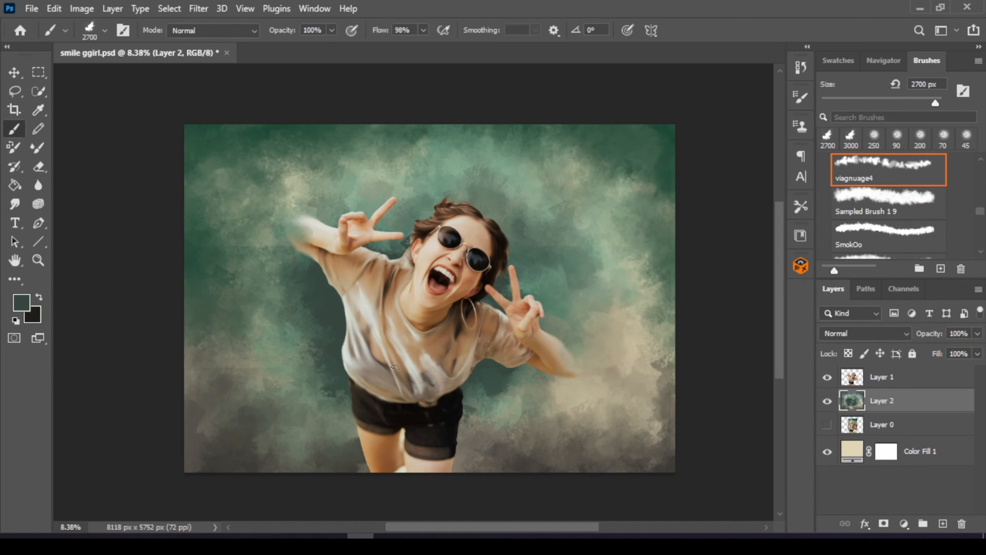
left_click(24, 301)
left_click(32, 314)
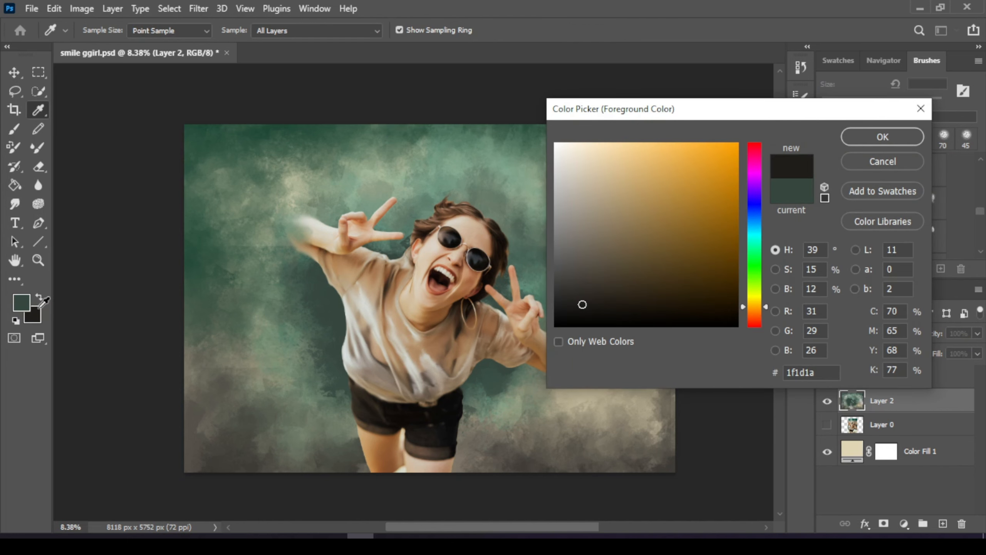
left_click(882, 137)
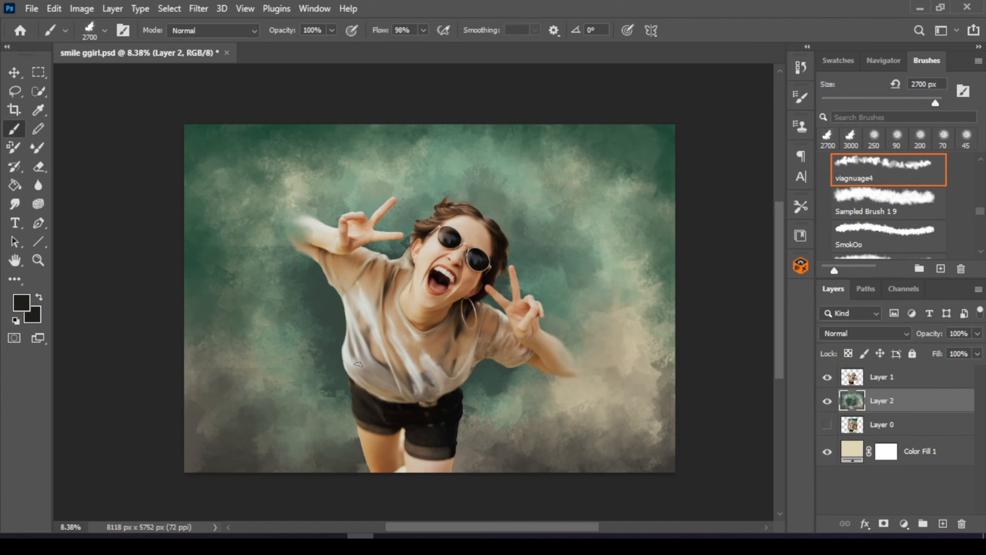
- Lower the brush flow to 64% and paint near-black shading beside the torso and between the raised hand and head
left_click_drag(358, 365, 374, 344)
key("ctrl+z")
left_click(423, 31)
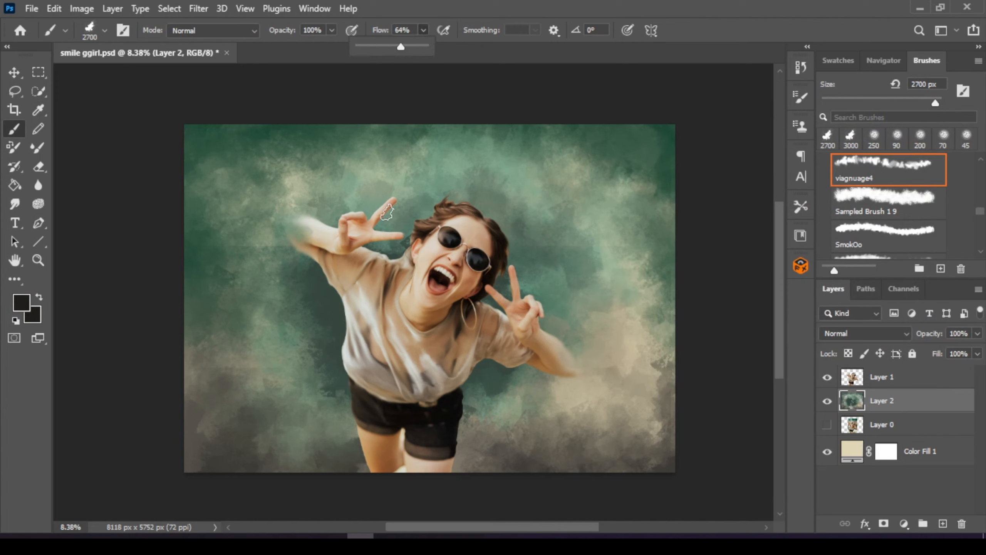
left_click(366, 321)
left_click(372, 339)
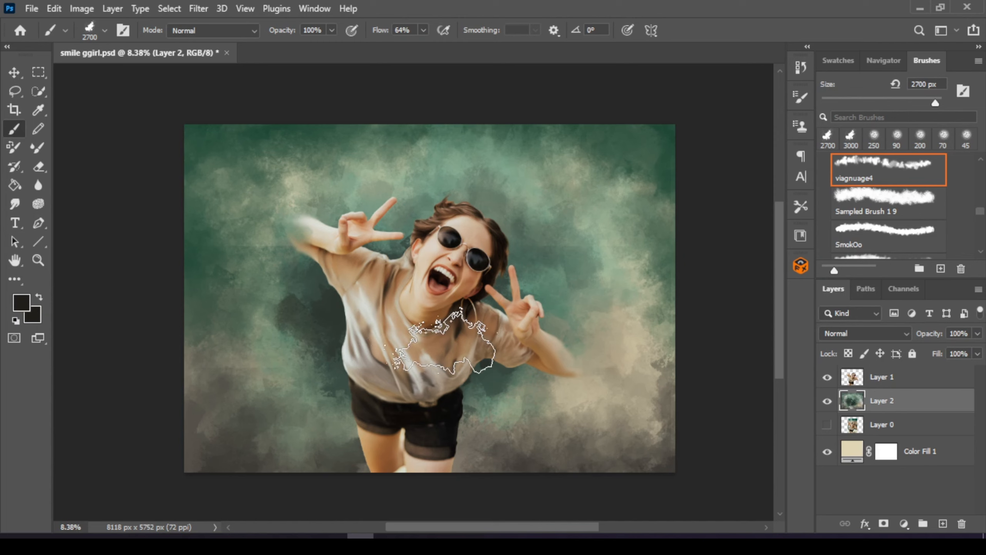
left_click(404, 225)
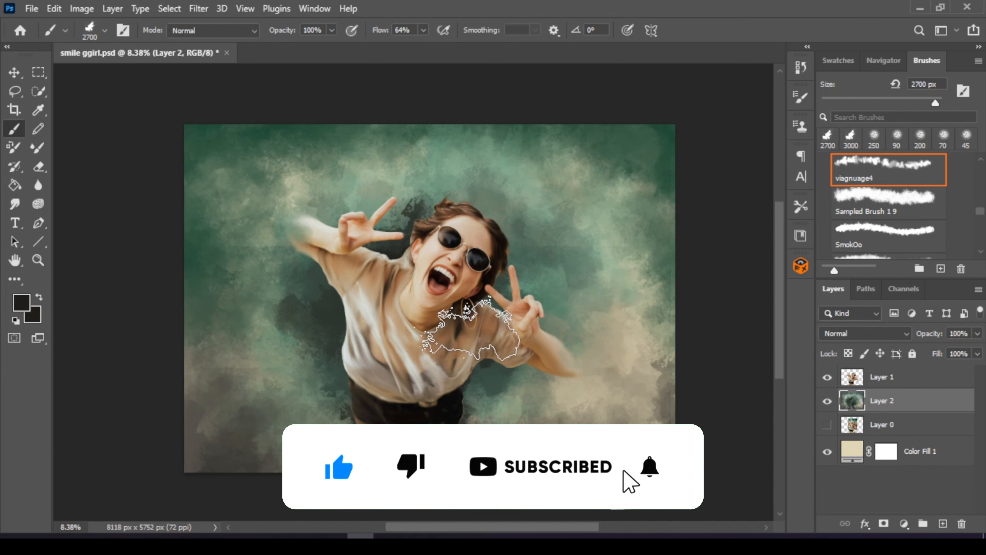
- Try a near-black brush dab in the background beside the woman's shorts
scroll(400, 402, "down", 2)
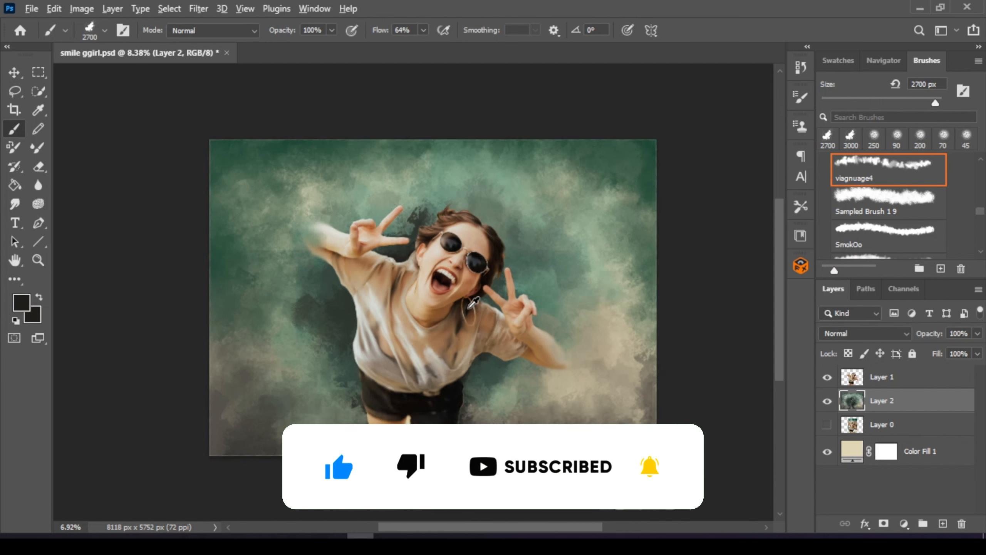
scroll(402, 416, "up", 4)
scroll(406, 427, "down", 2)
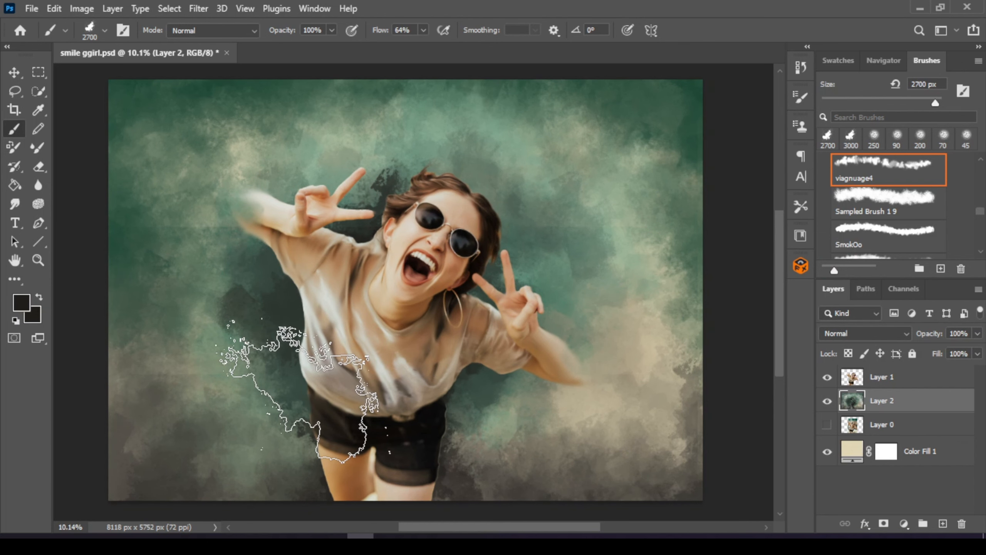
left_click(296, 420)
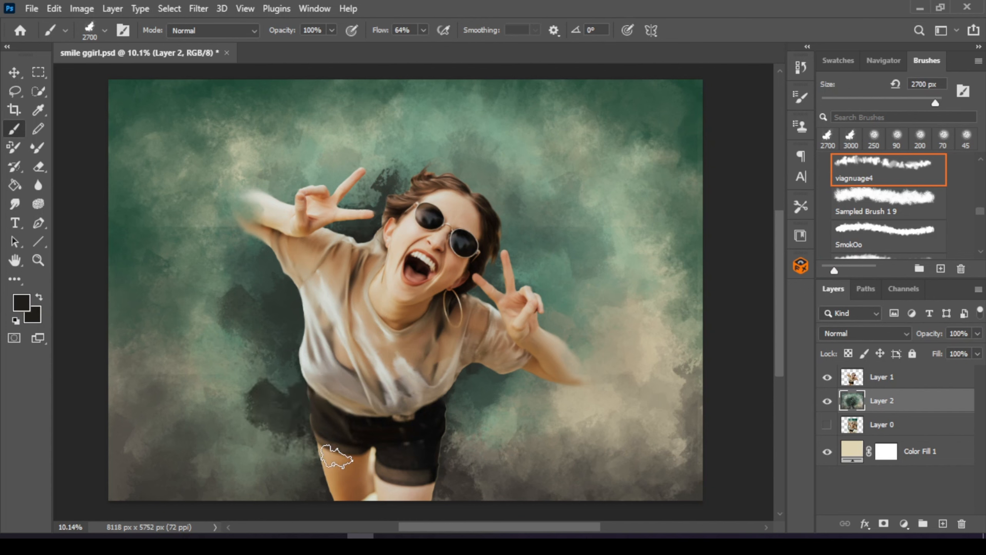
key("ctrl+z")
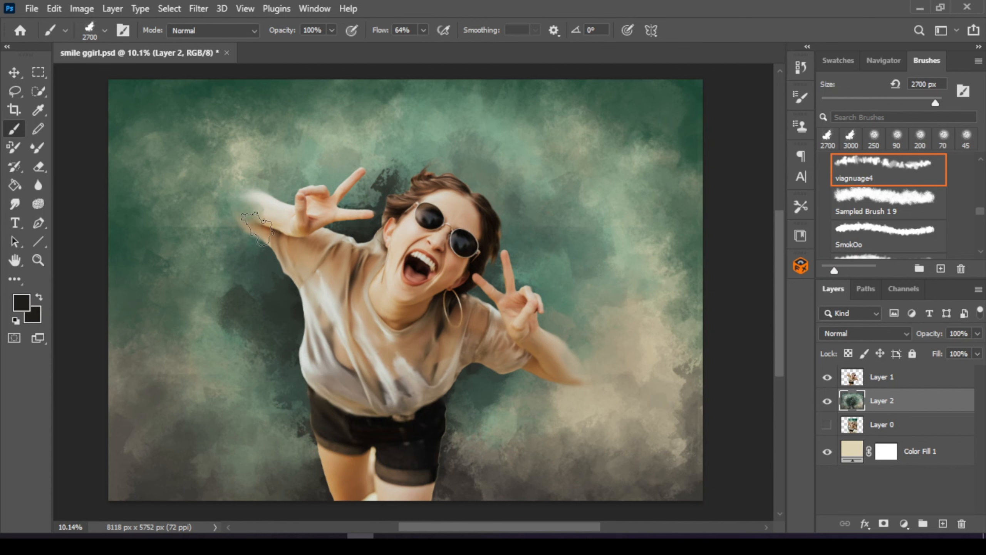
- Sample dark tones from the shading and deepen the background beneath the raised arm and beside the torso
scroll(532, 319, "down", 2)
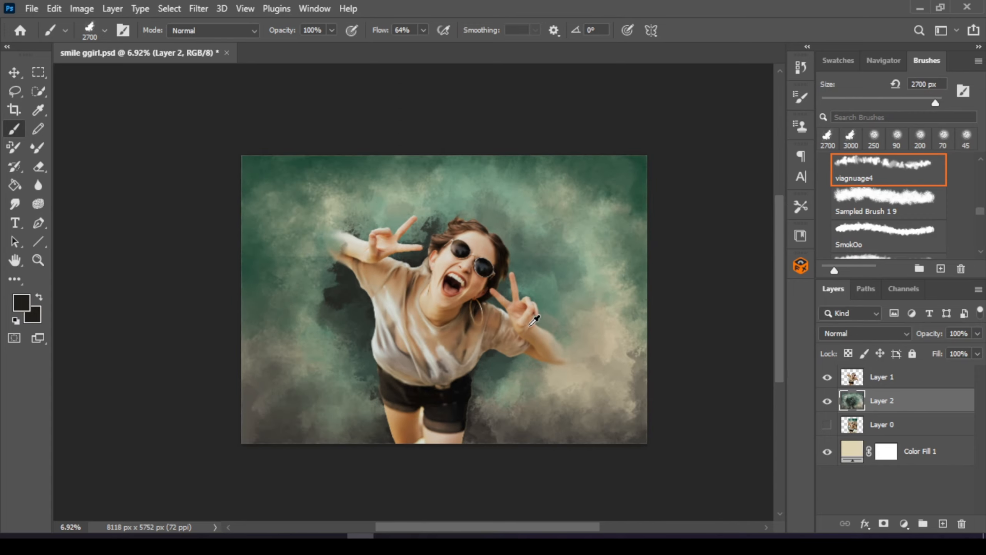
scroll(541, 366, "up", 1)
left_click(313, 317, "alt")
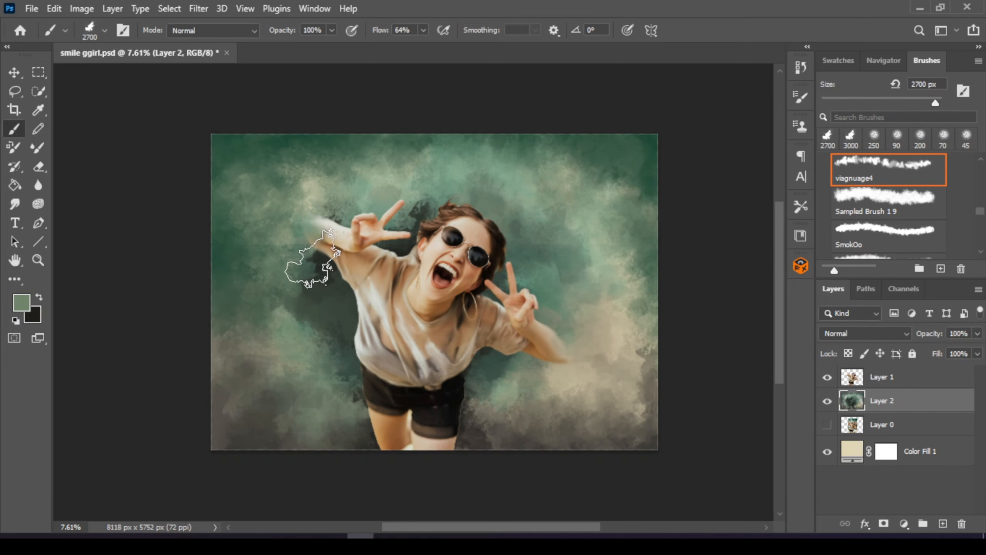
left_click(326, 287, "alt")
left_click_drag(327, 287, 345, 322)
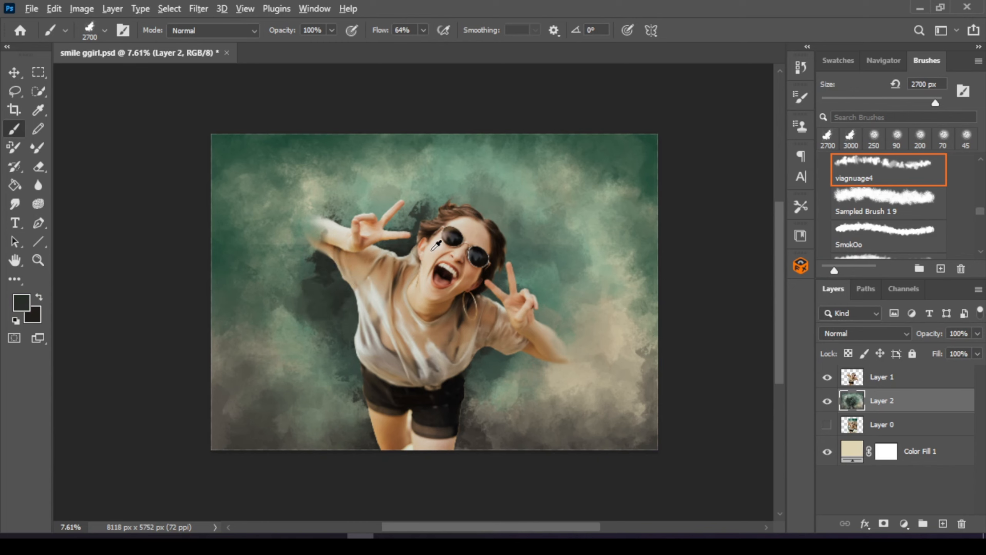
left_click(414, 238, "alt")
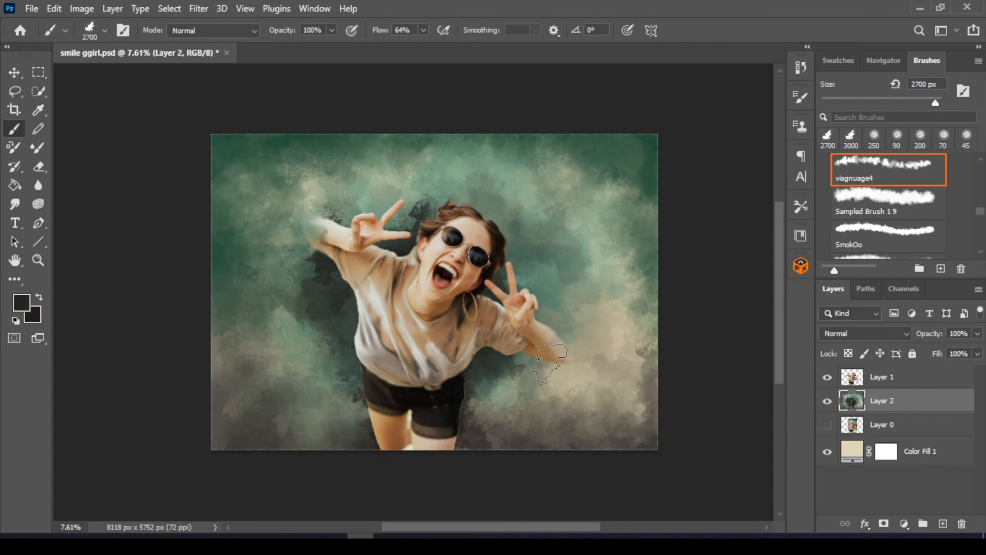
- Paint sampled beige into the lower-right background and shade the bottom edge and lower-left corner with dark brown sampled beside the legs
mouse_move(534, 399)
left_mouse_down()
mouse_move(529, 440)
mouse_move(577, 455)
mouse_move(563, 407)
left_mouse_up()
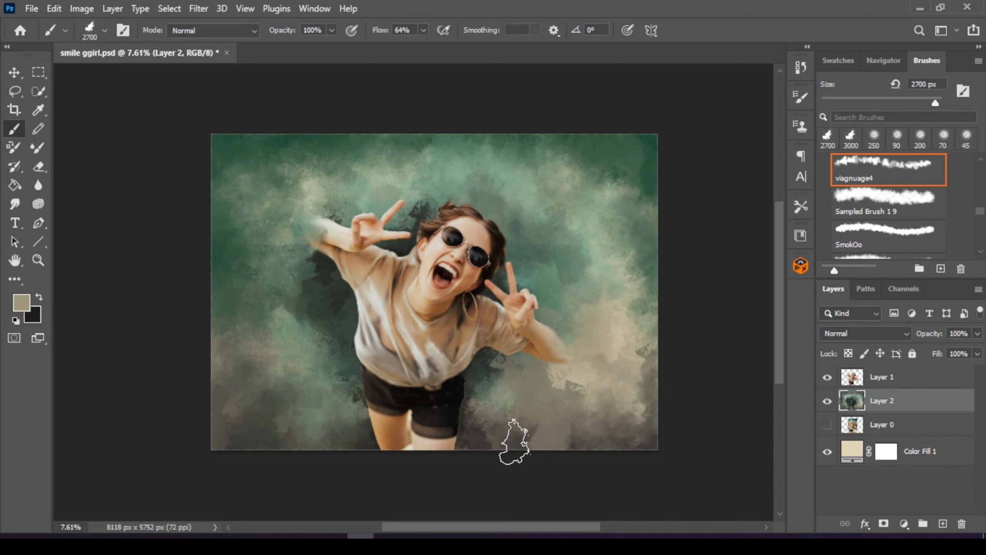
left_click_drag(515, 442, 596, 442)
left_click(472, 431, "alt")
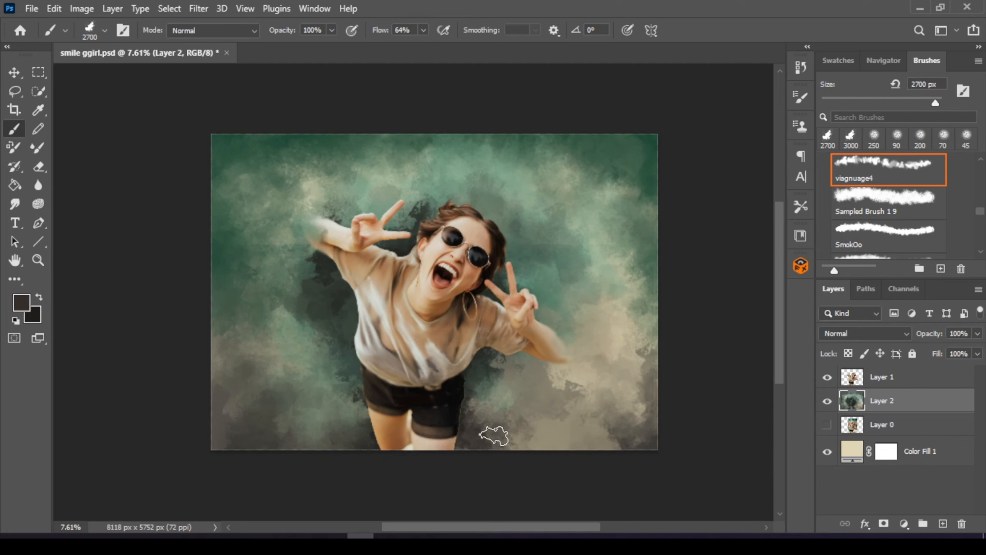
left_click_drag(502, 434, 608, 441)
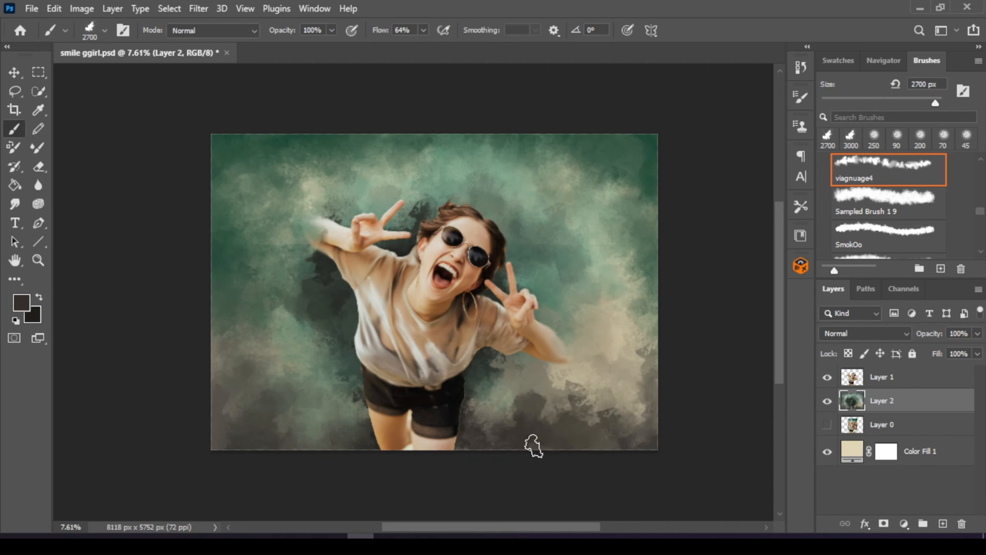
left_click_drag(307, 447, 147, 456)
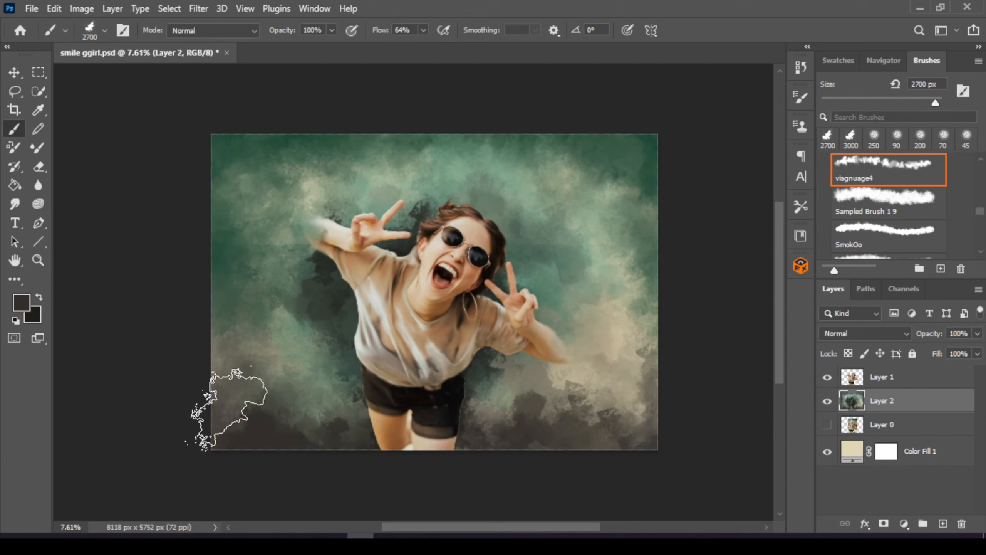
left_click(228, 404)
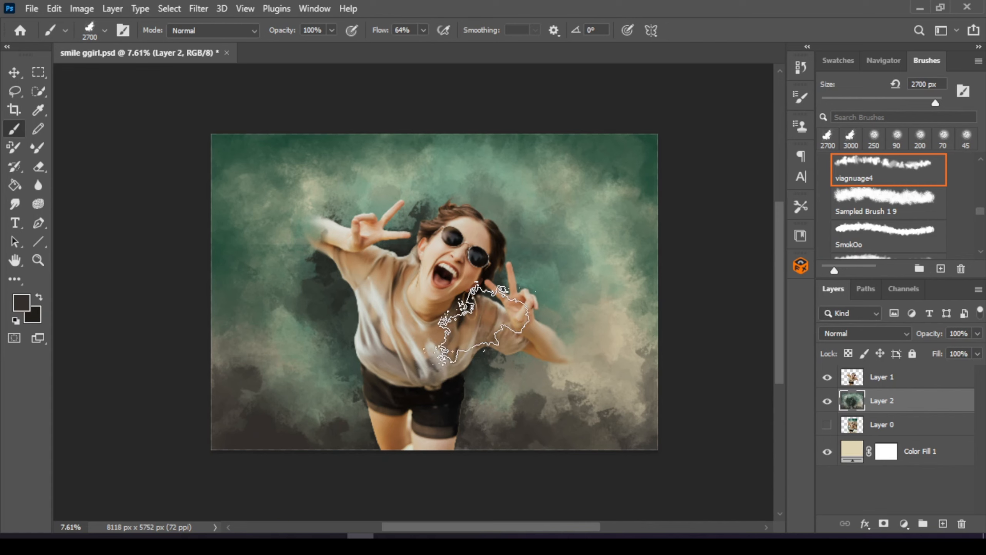
- Make Layer 1, containing the cut-out woman, the active layer
left_click(198, 8)
left_click(199, 9)
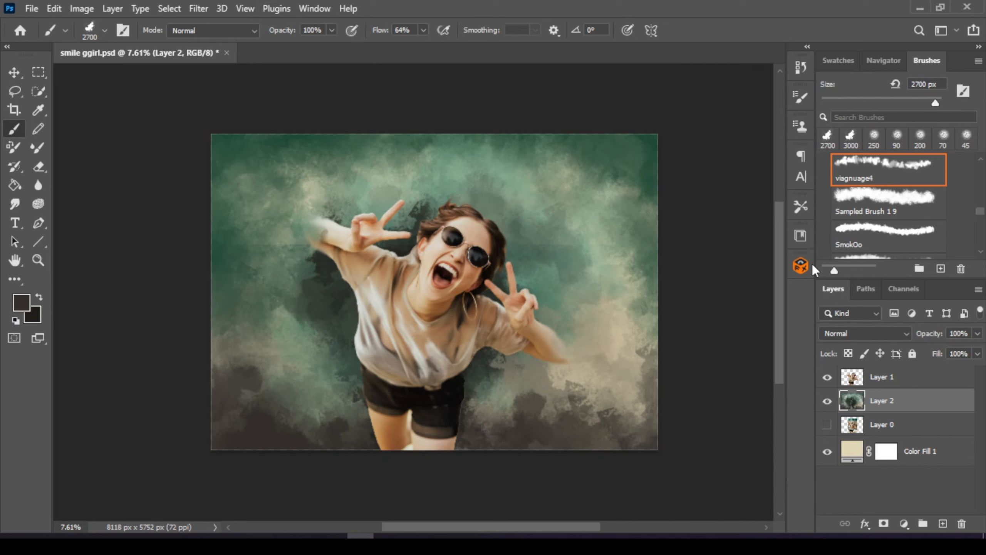
left_click(944, 379)
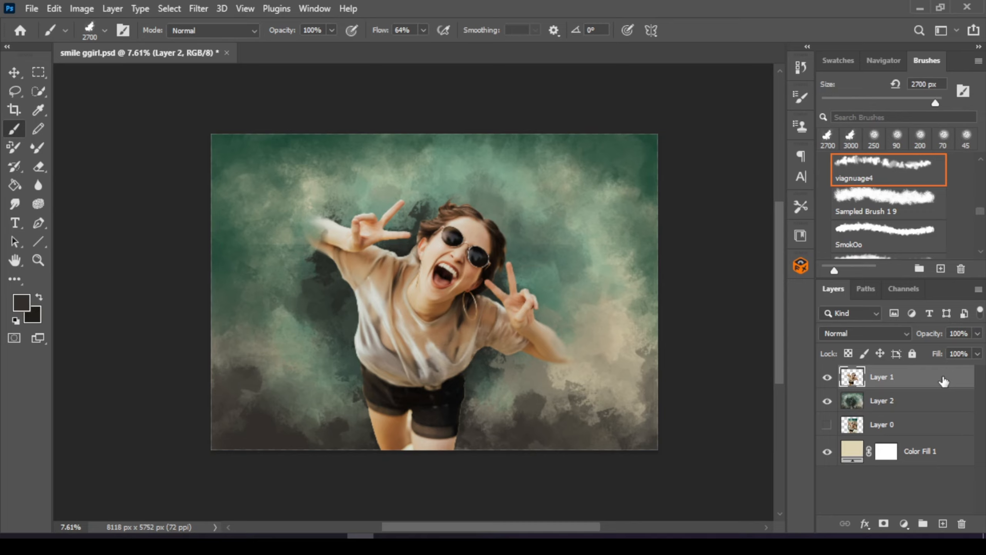